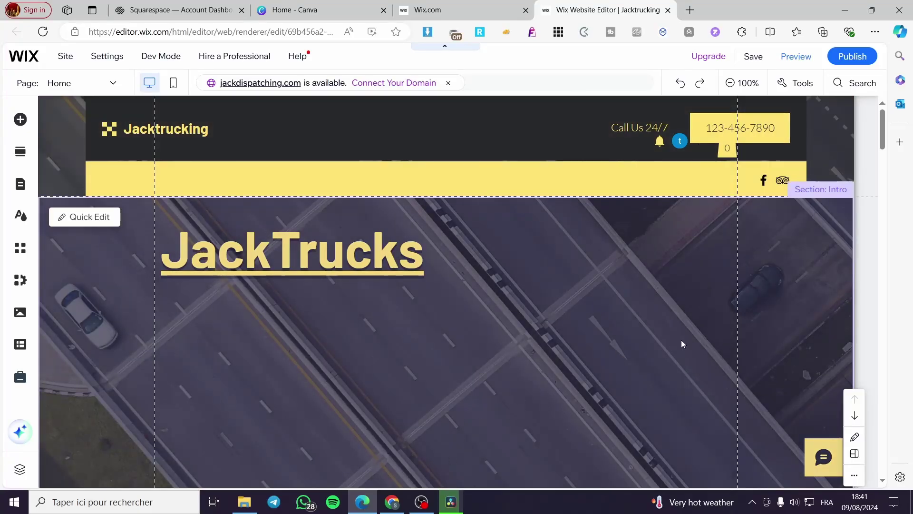
# Browse the Add Elements panel's Collapsible Text, Image, Button, Strip and Box categories.
pyautogui.scroll(-10, 681, 341)
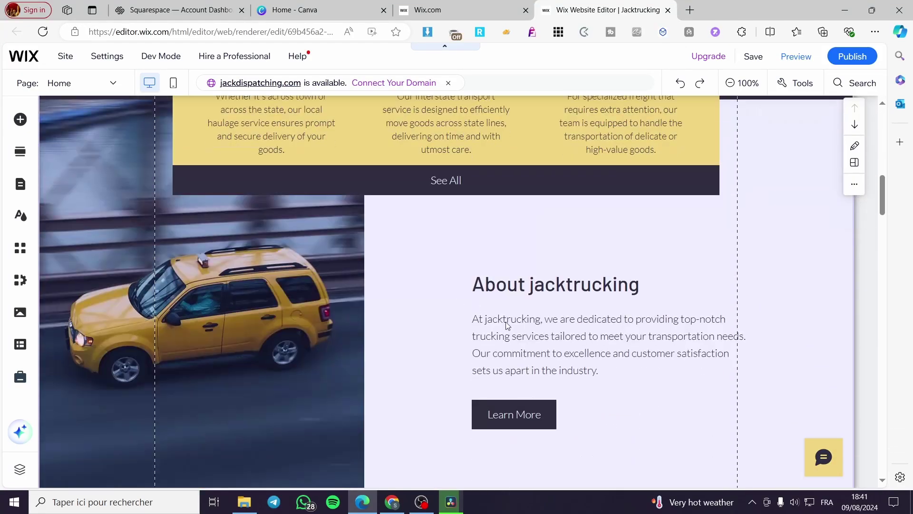
pyautogui.scroll(-8, 508, 325)
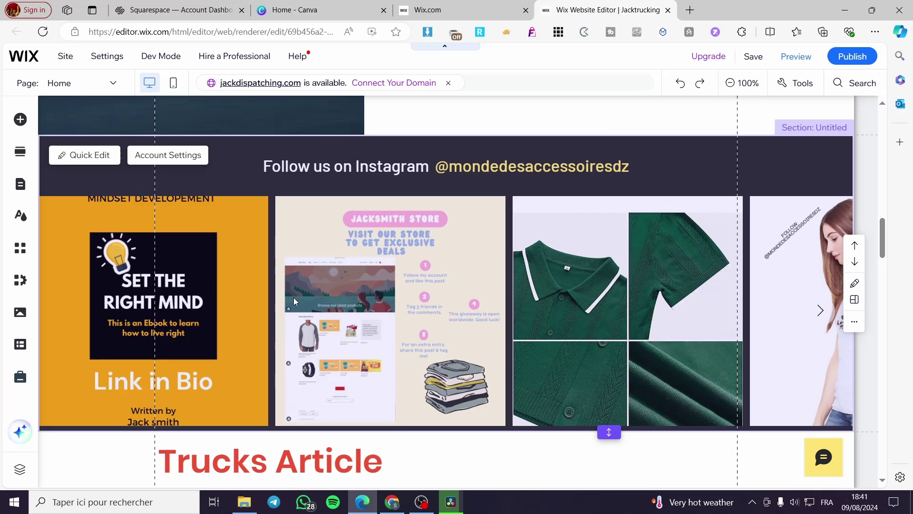
pyautogui.scroll(-1, 294, 302)
pyautogui.scroll(15, 525, 409)
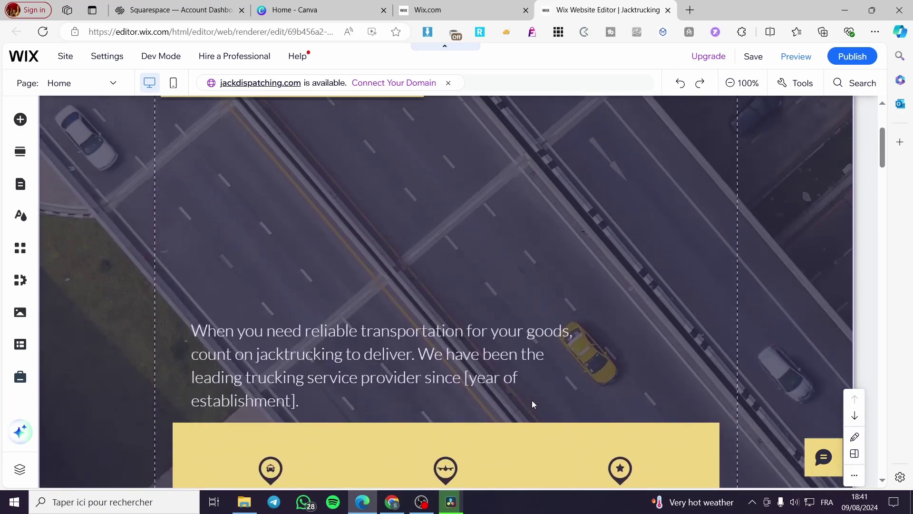
pyautogui.scroll(5, 402, 372)
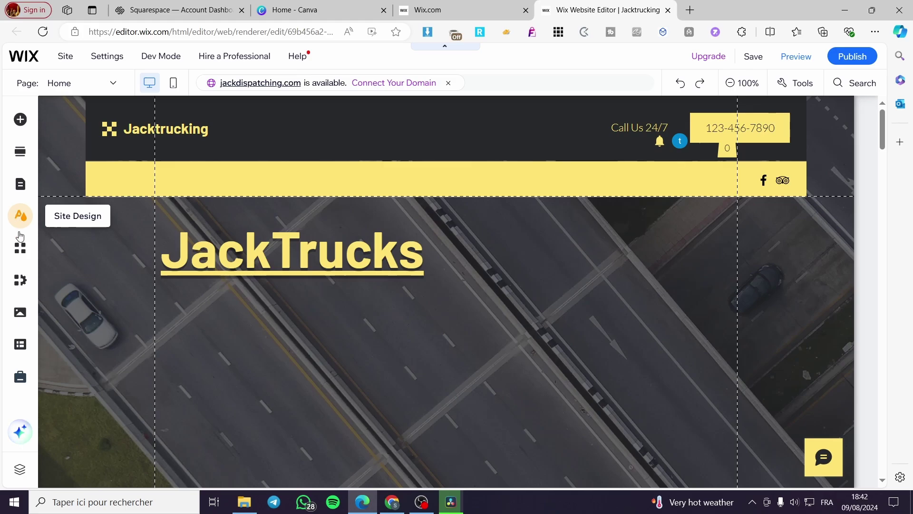
pyautogui.click(52, 107)
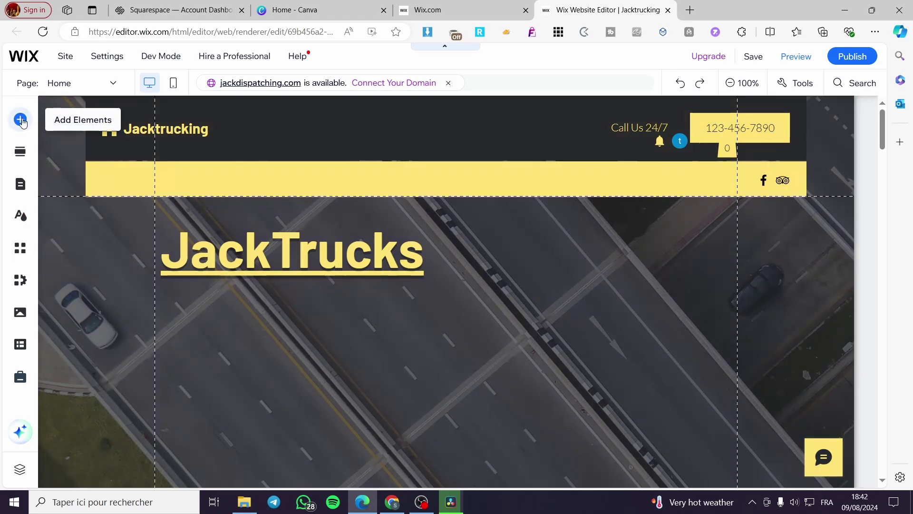
pyautogui.click(20, 121)
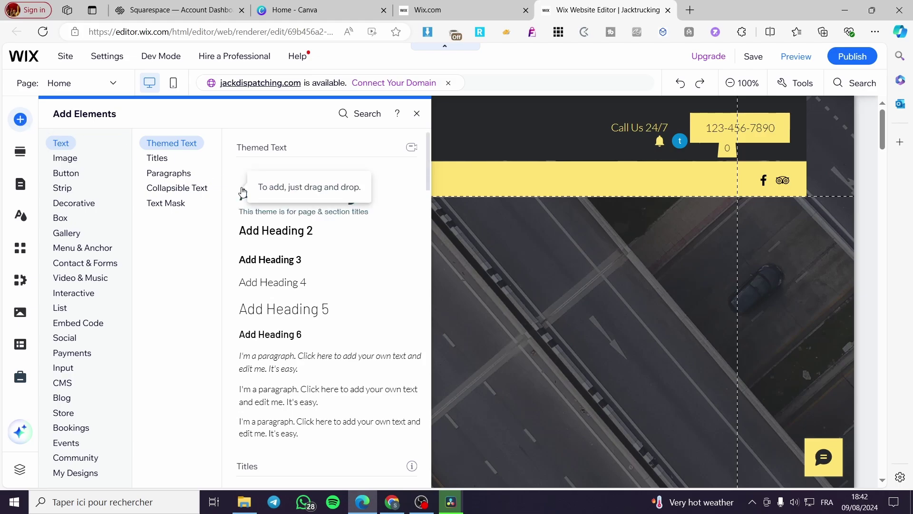
pyautogui.click(175, 190)
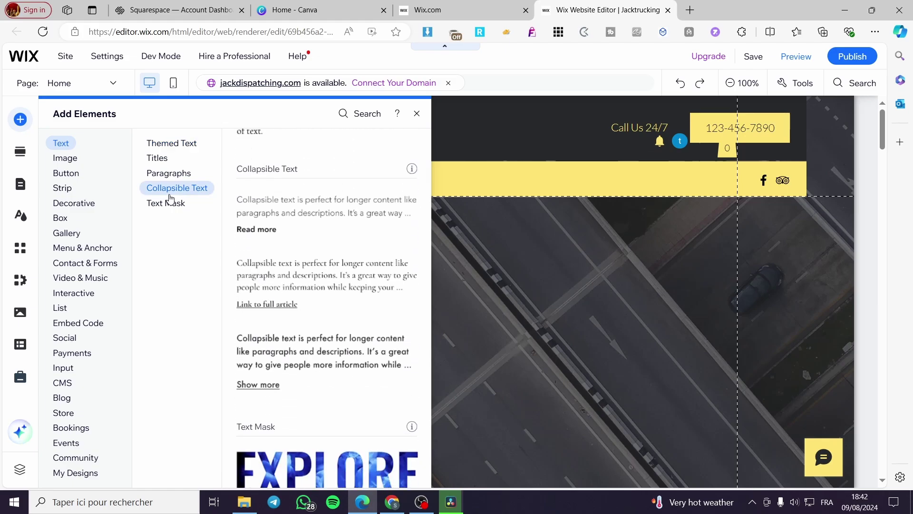
pyautogui.click(68, 159)
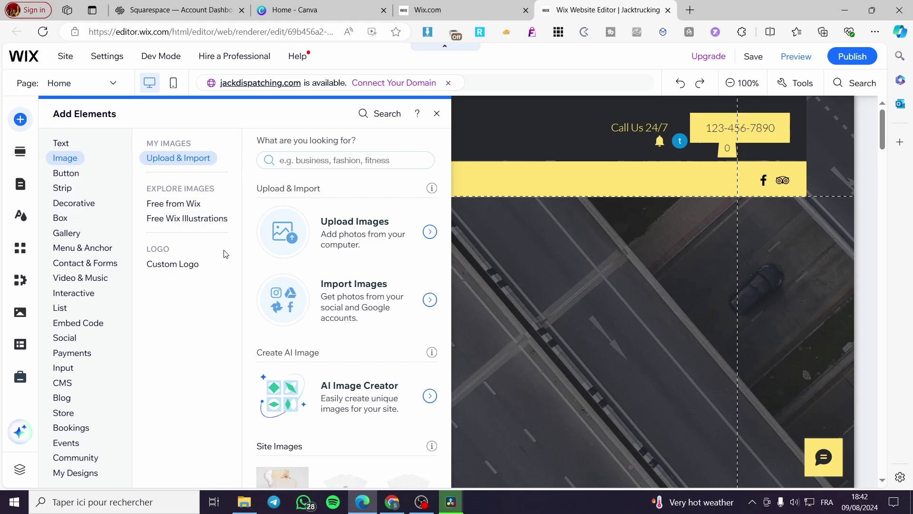
pyautogui.click(66, 173)
pyautogui.click(62, 188)
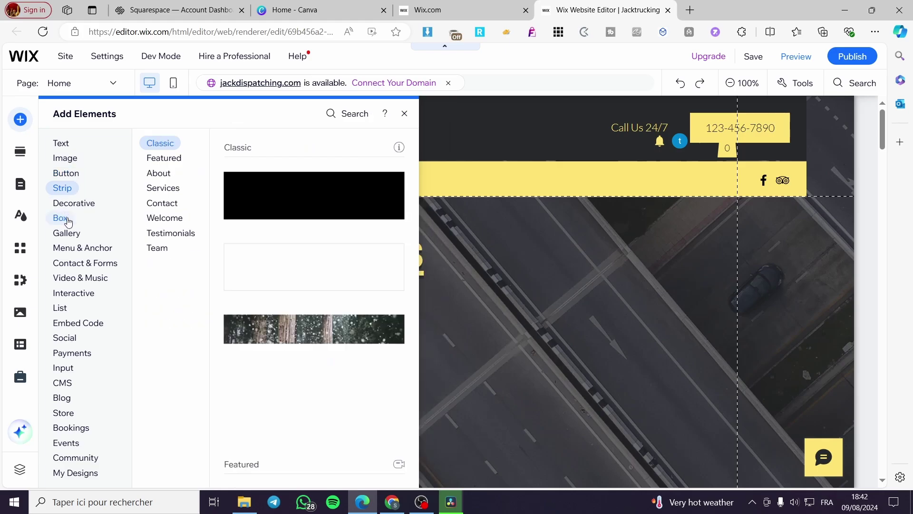
pyautogui.click(60, 217)
# Look through the Blank and Hover Repeater, Table and Service List booking designs, then close the panel.
pyautogui.click(60, 309)
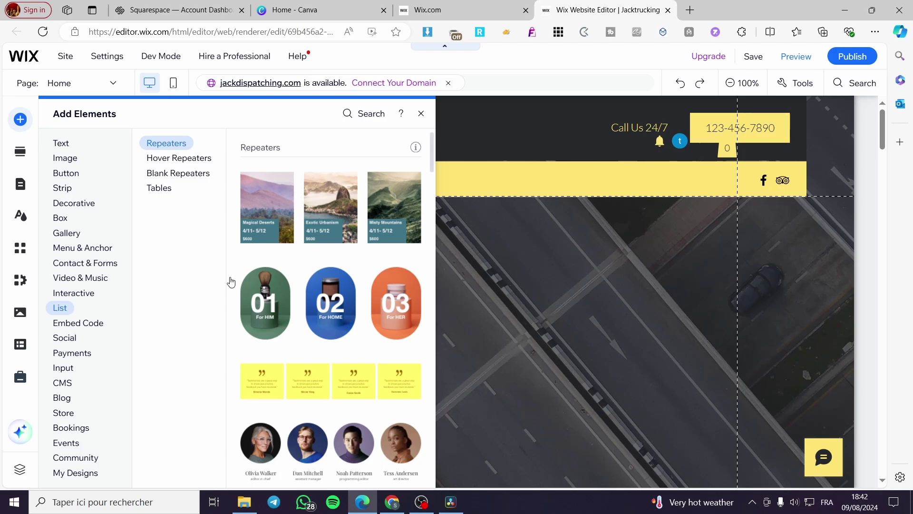
pyautogui.click(177, 173)
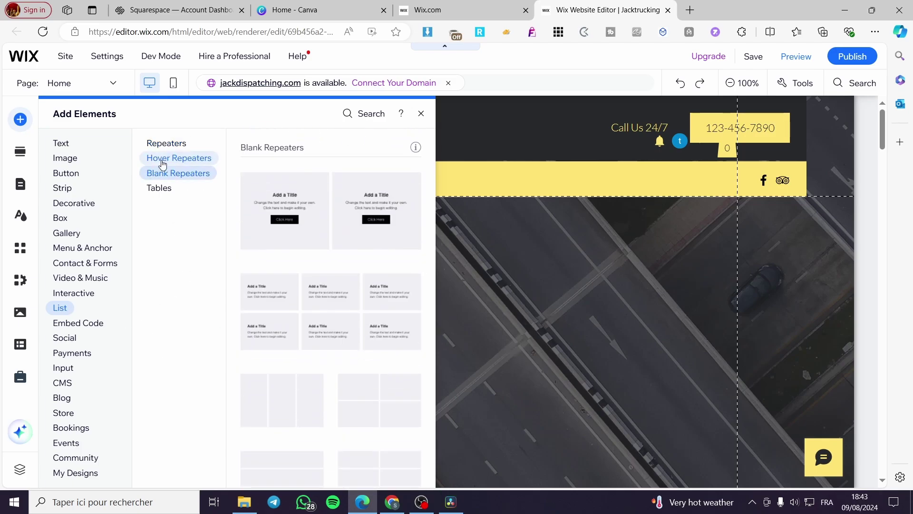
pyautogui.click(169, 158)
pyautogui.click(162, 188)
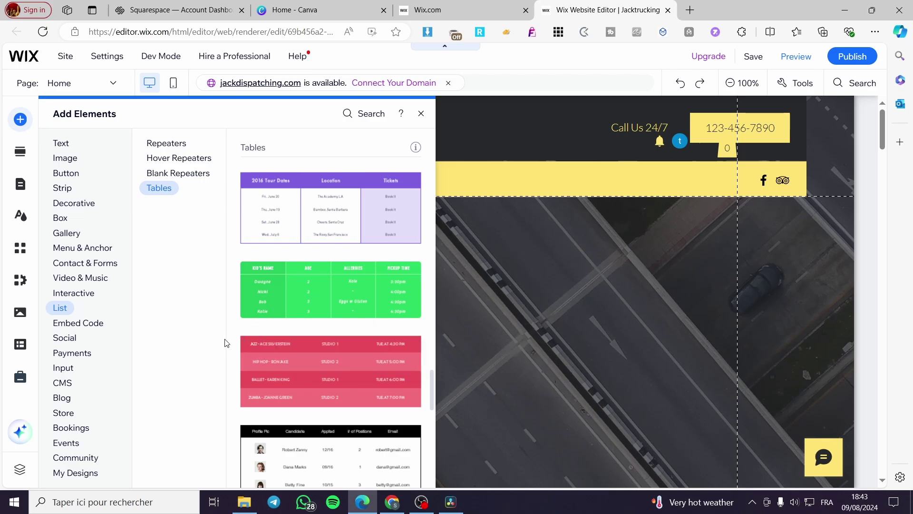
pyautogui.click(82, 428)
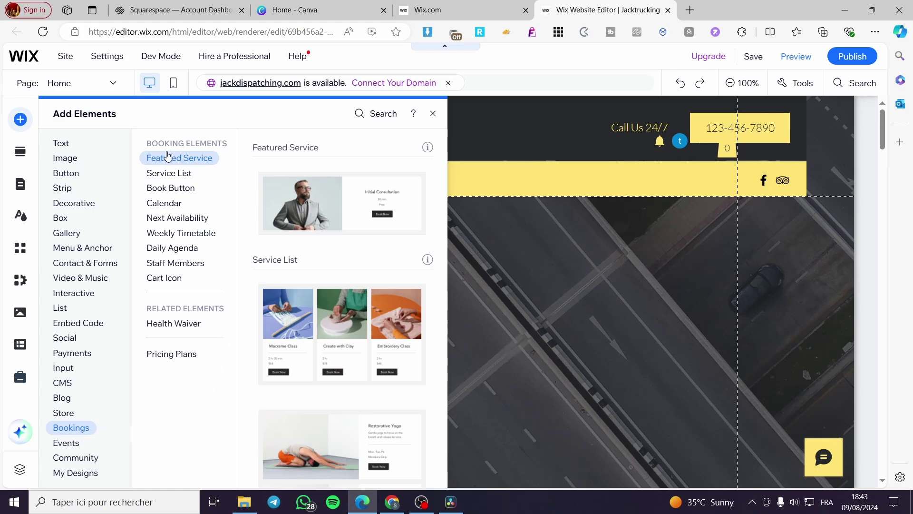
pyautogui.click(156, 174)
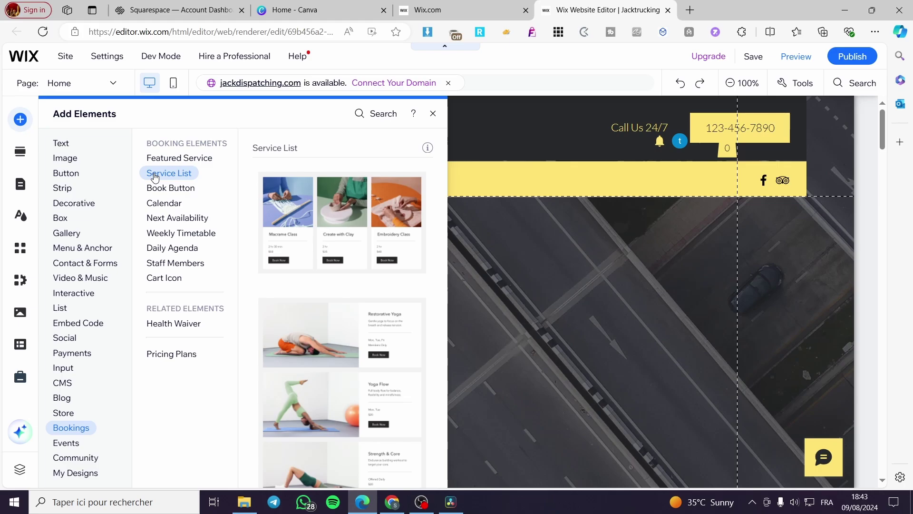
pyautogui.scroll(-10, 362, 247)
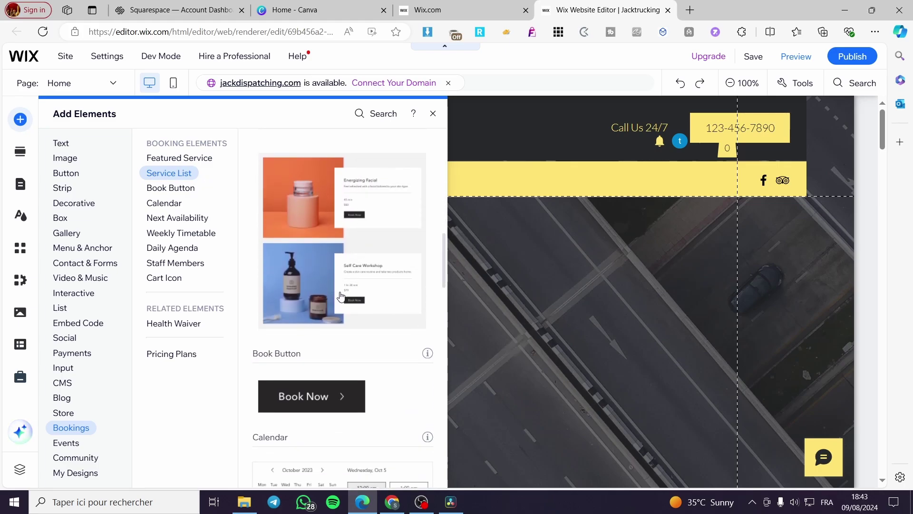
pyautogui.scroll(5, 341, 296)
pyautogui.scroll(5, 324, 328)
pyautogui.scroll(-3, 358, 285)
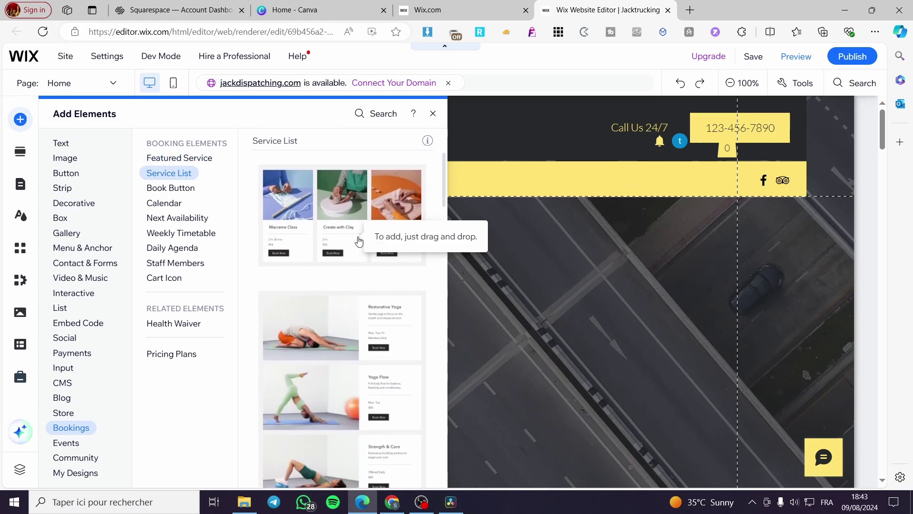
pyautogui.click(432, 113)
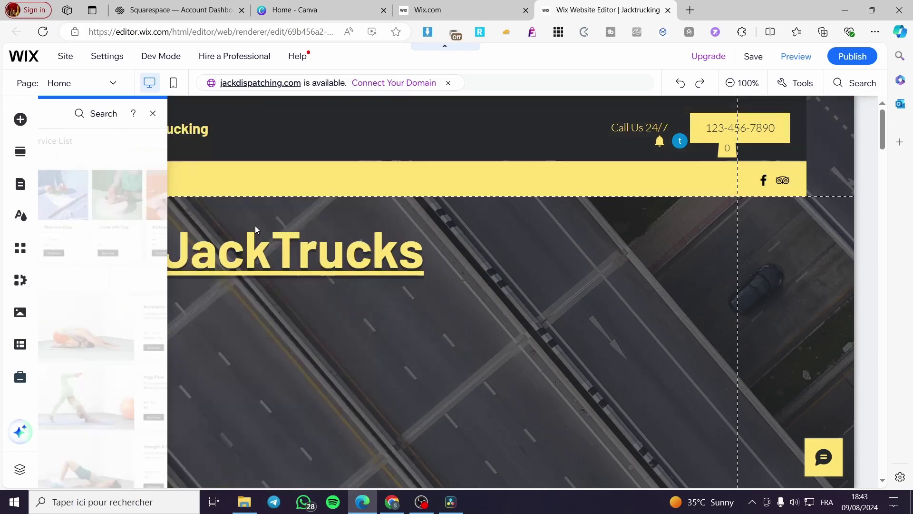
# Insert a blank section directly above the Instagram feed.
pyautogui.scroll(-15, 740, 360)
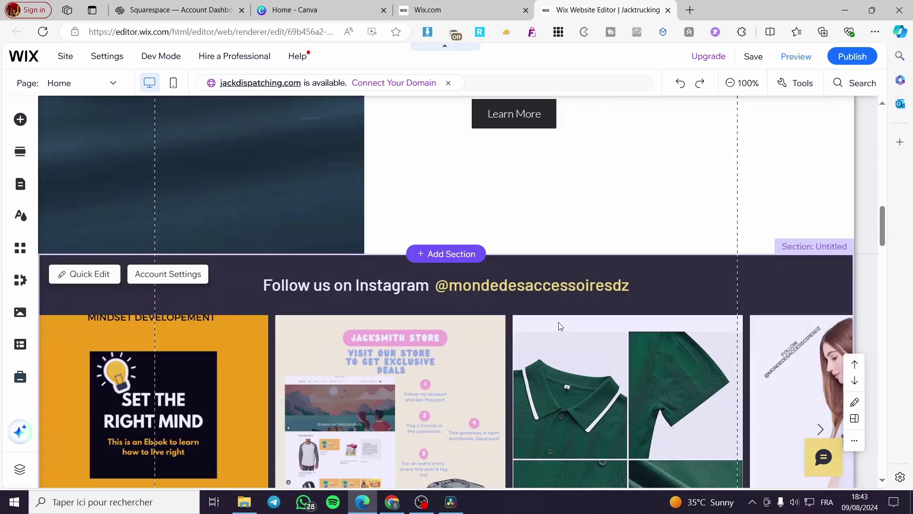
pyautogui.click(460, 253)
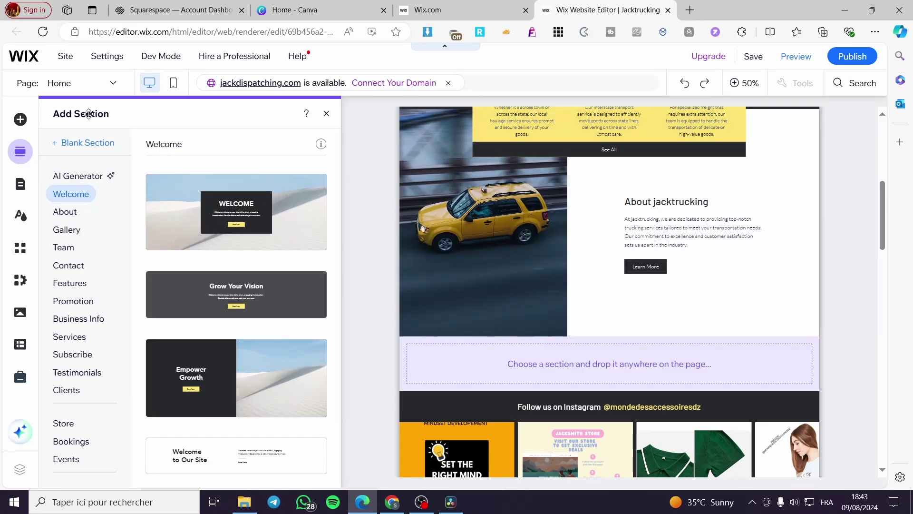
pyautogui.press('Escape')
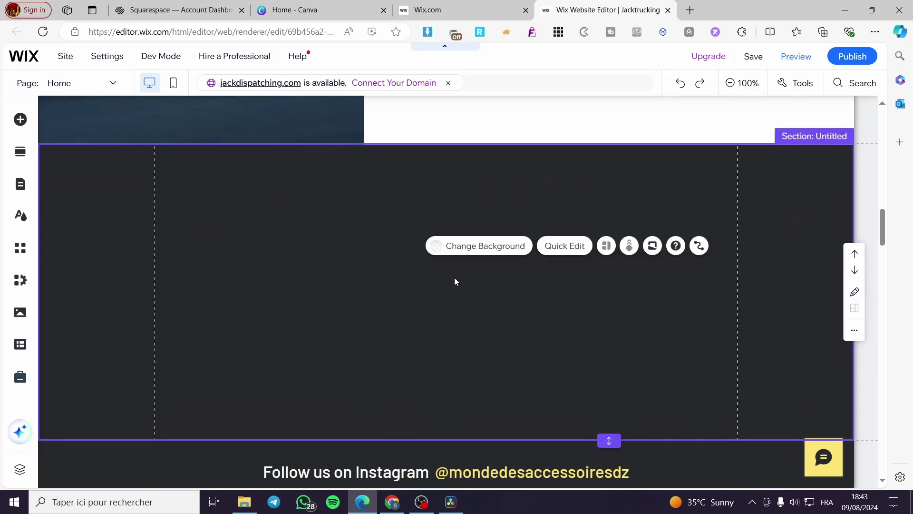
# Set the new section's background to solid yellow #FFE473 after trying linear and fluid gradients.
pyautogui.click(498, 249)
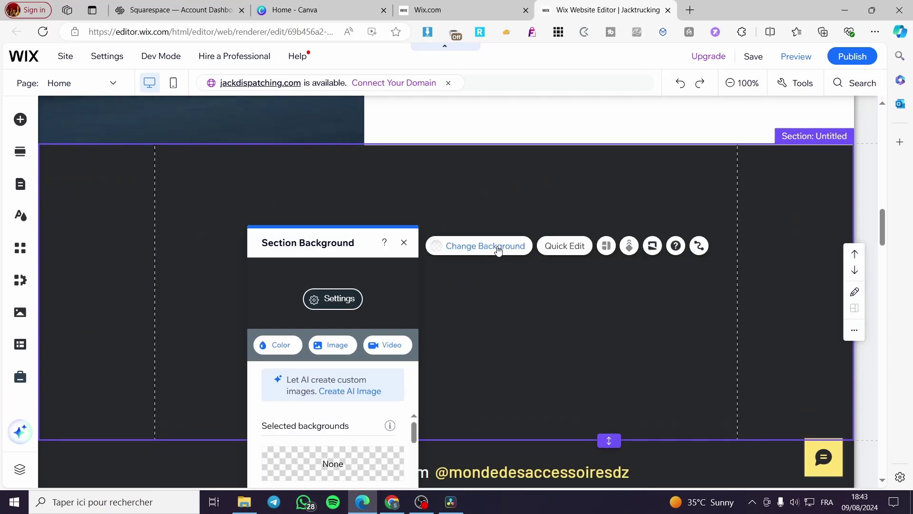
pyautogui.click(280, 353)
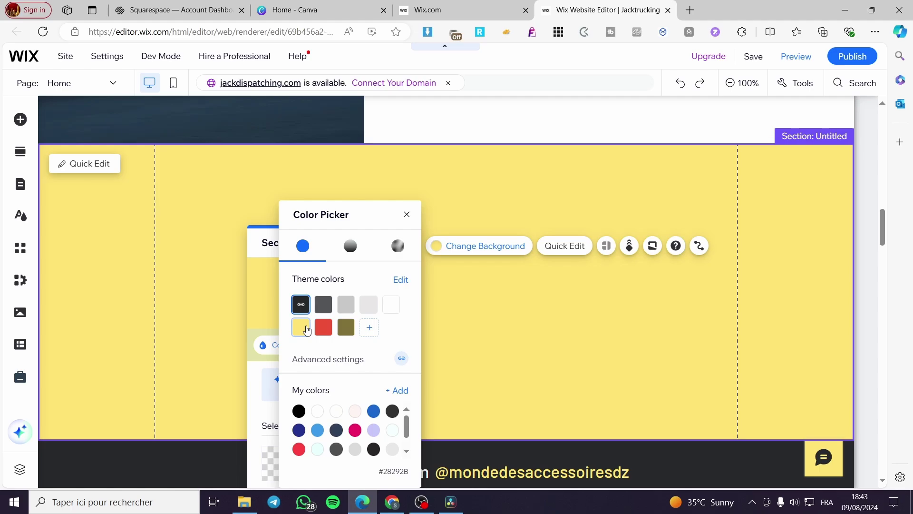
pyautogui.click(301, 328)
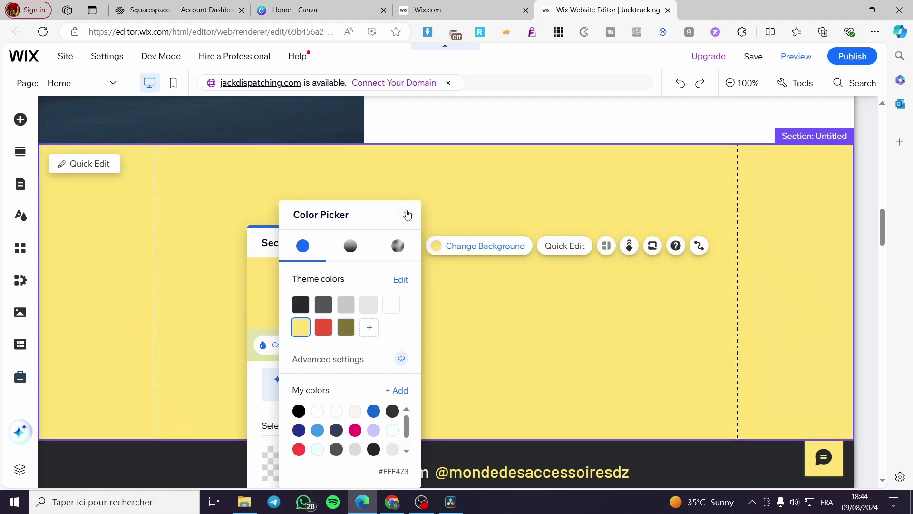
pyautogui.click(355, 248)
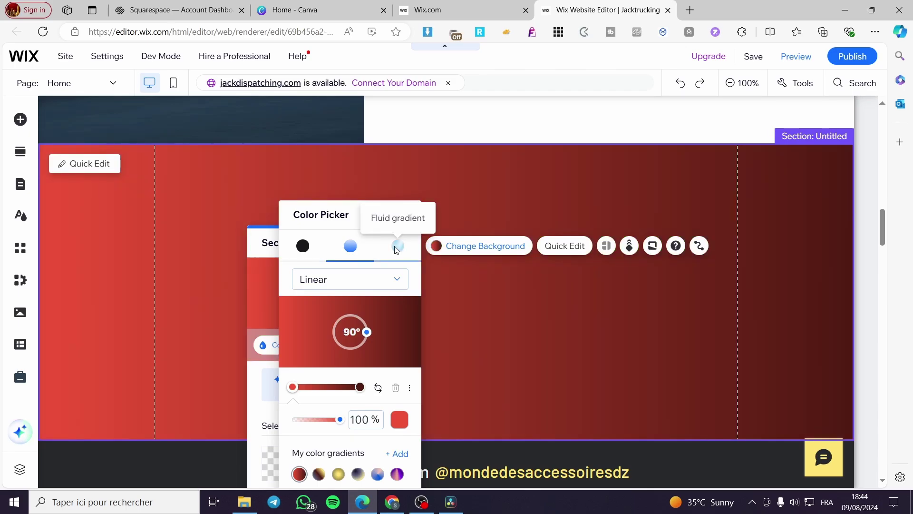
pyautogui.click(397, 248)
pyautogui.click(306, 248)
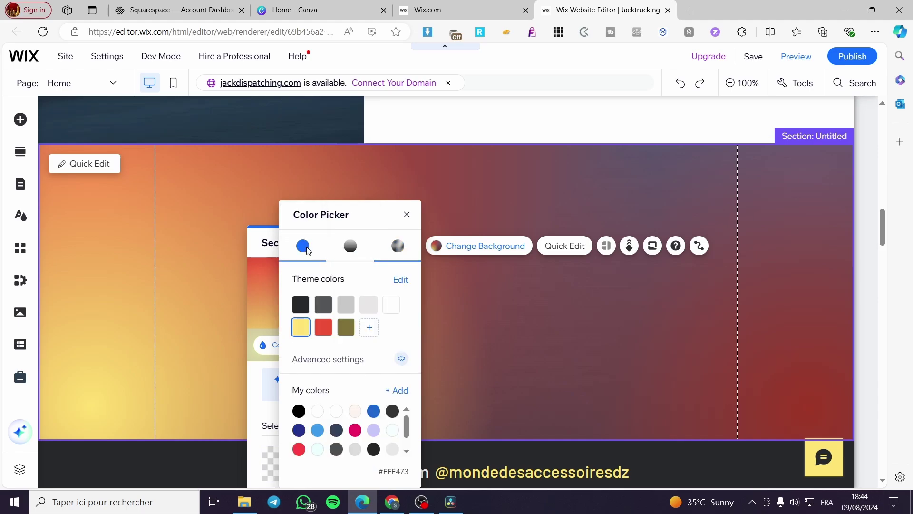
pyautogui.click(407, 214)
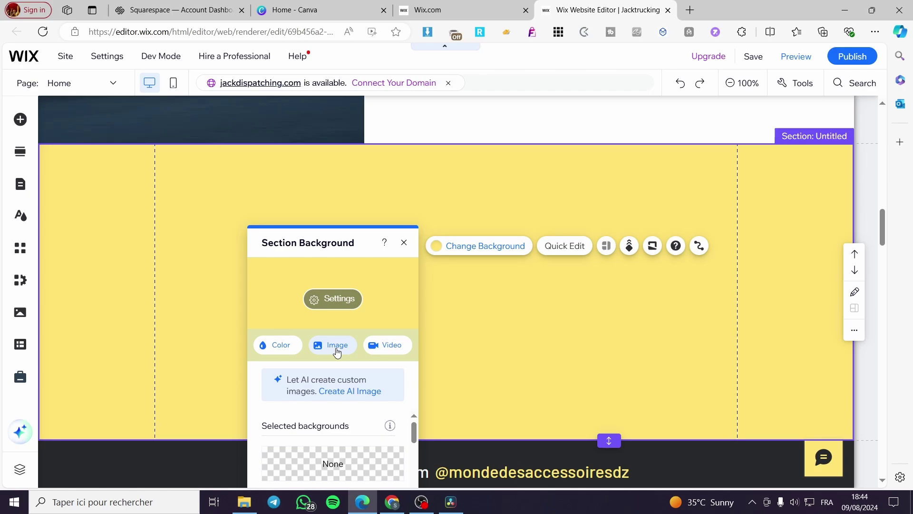
pyautogui.click(405, 243)
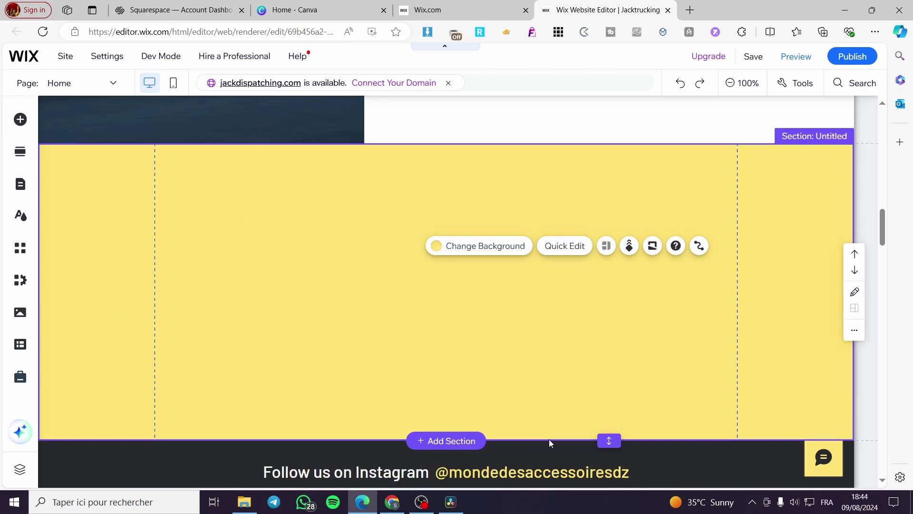
# Stretch the yellow section to 979 × 701 and bring up the Add Elements panel.
pyautogui.moveTo(608, 454); pyautogui.dragTo(566, 316)
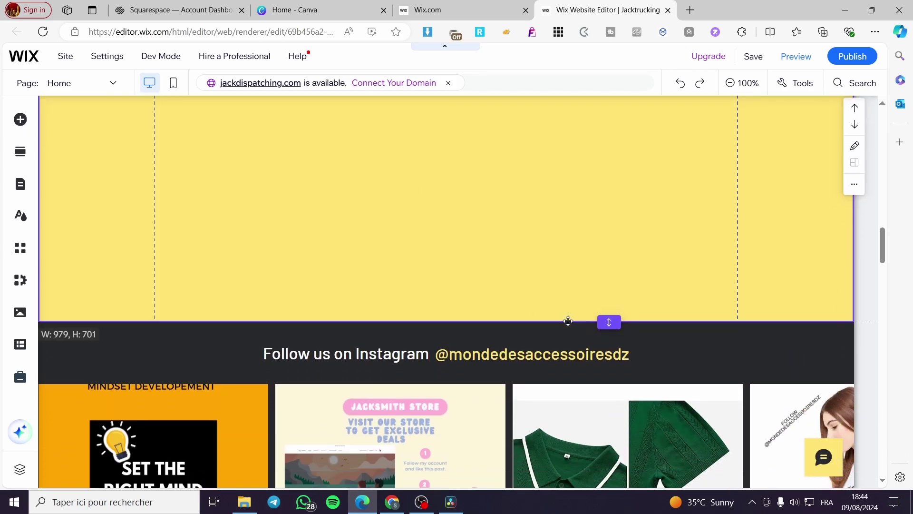
pyautogui.scroll(8, 504, 353)
pyautogui.scroll(10, 597, 356)
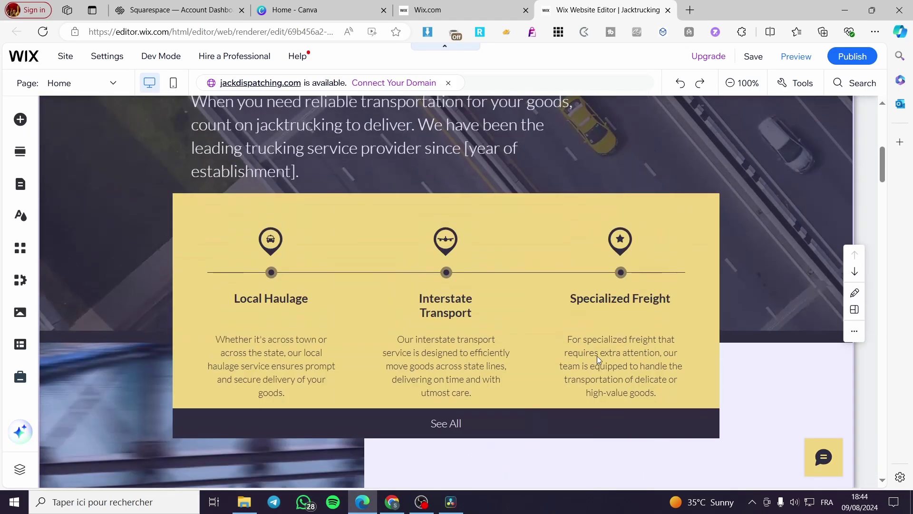
pyautogui.scroll(-3, 601, 355)
pyautogui.scroll(-8, 600, 355)
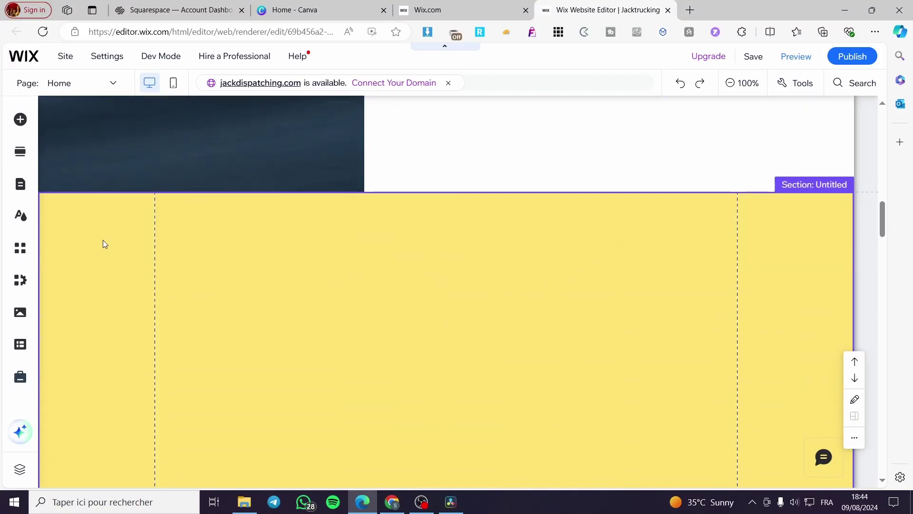
pyautogui.scroll(-1, 102, 241)
pyautogui.click(20, 120)
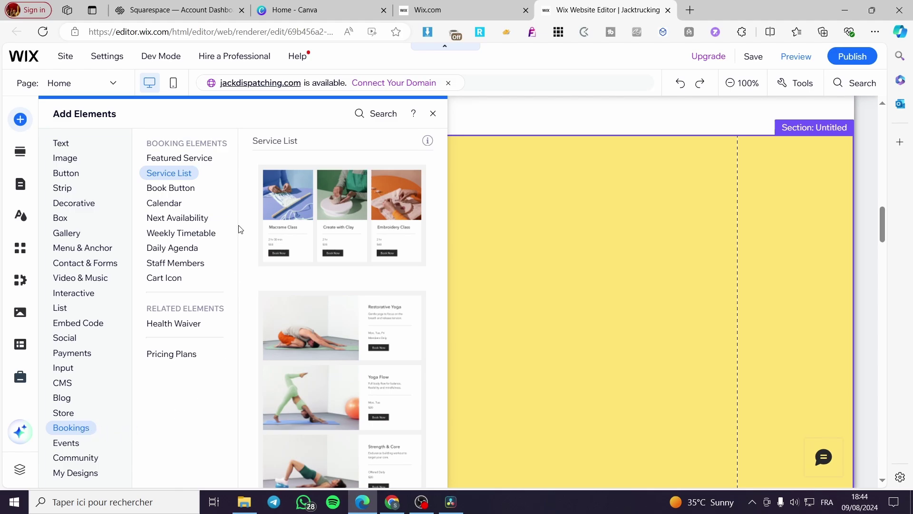
# Drop the first Service List design into the yellow section and select the widget.
pyautogui.click(167, 173)
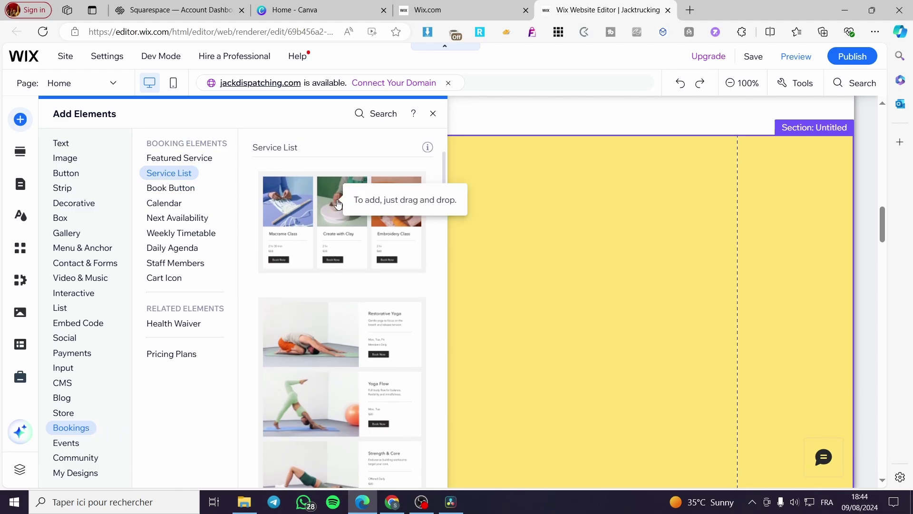
pyautogui.moveTo(338, 204); pyautogui.dragTo(278, 438)
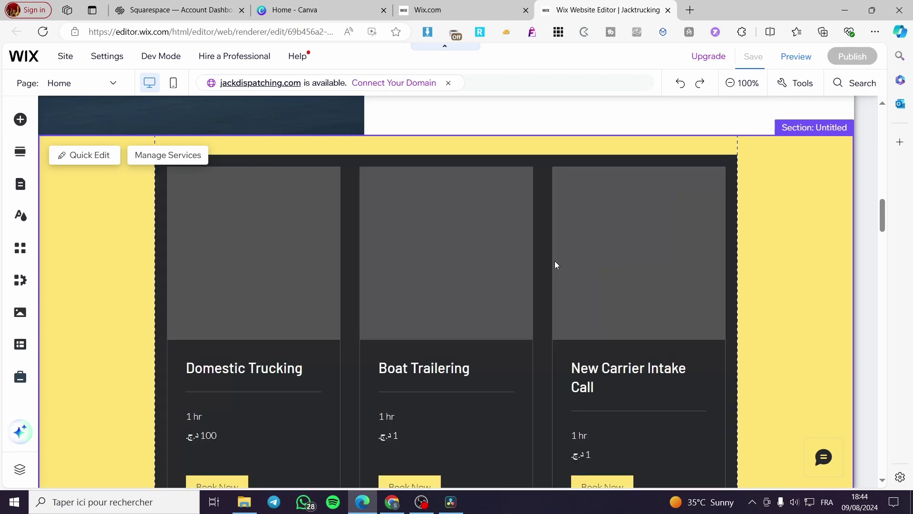
pyautogui.scroll(-1, 630, 369)
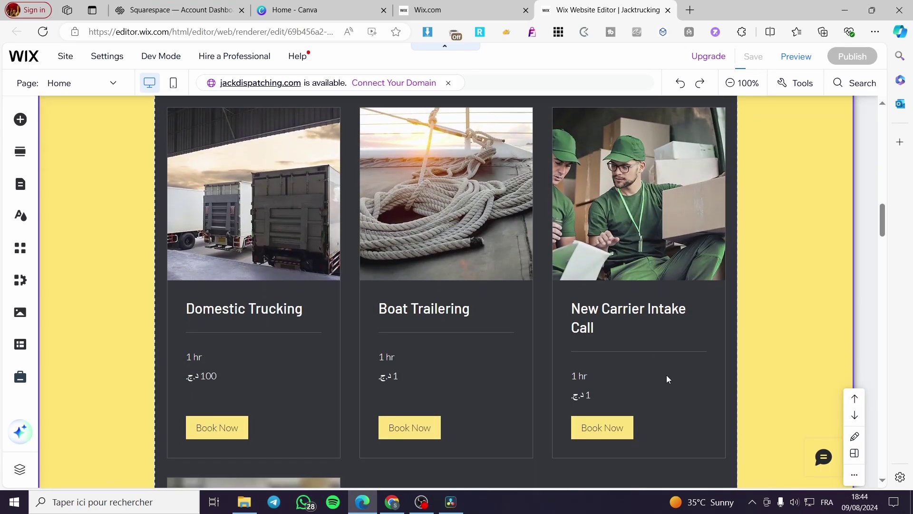
pyautogui.click(729, 329)
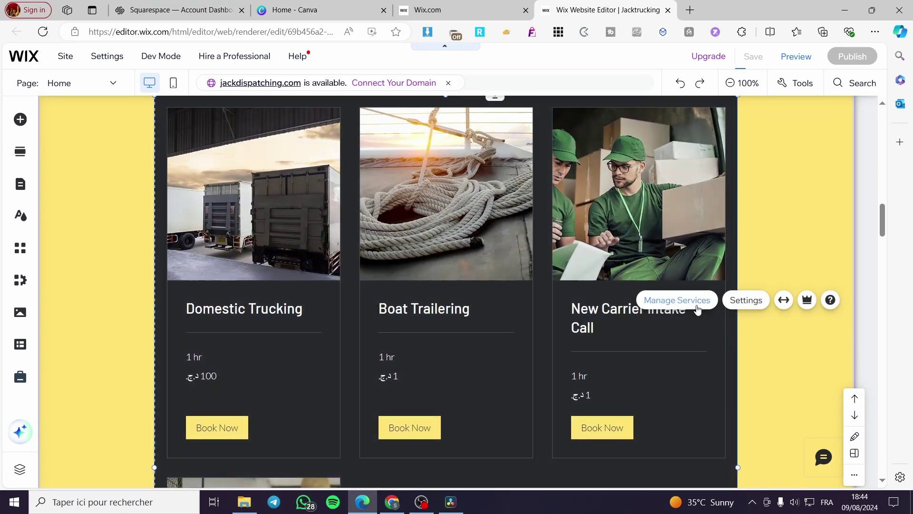
# Open the widget's Manage Services dashboard, reopening it after it first loads blank.
pyautogui.click(698, 307)
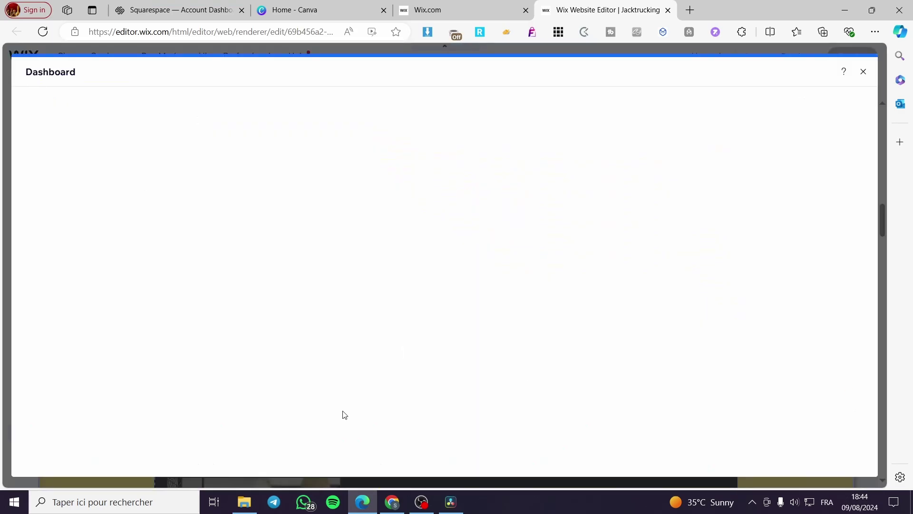
pyautogui.click(864, 71)
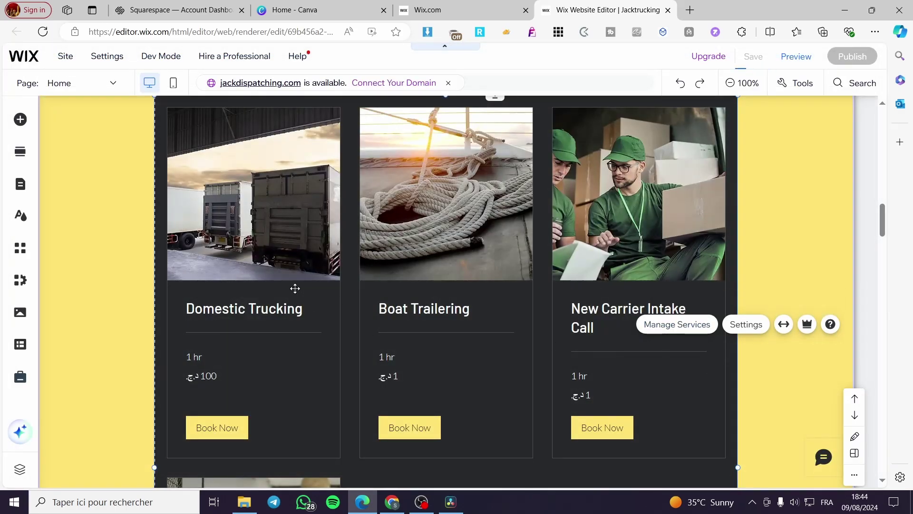
pyautogui.scroll(-2, 436, 274)
pyautogui.scroll(-3, 435, 274)
pyautogui.scroll(5, 384, 304)
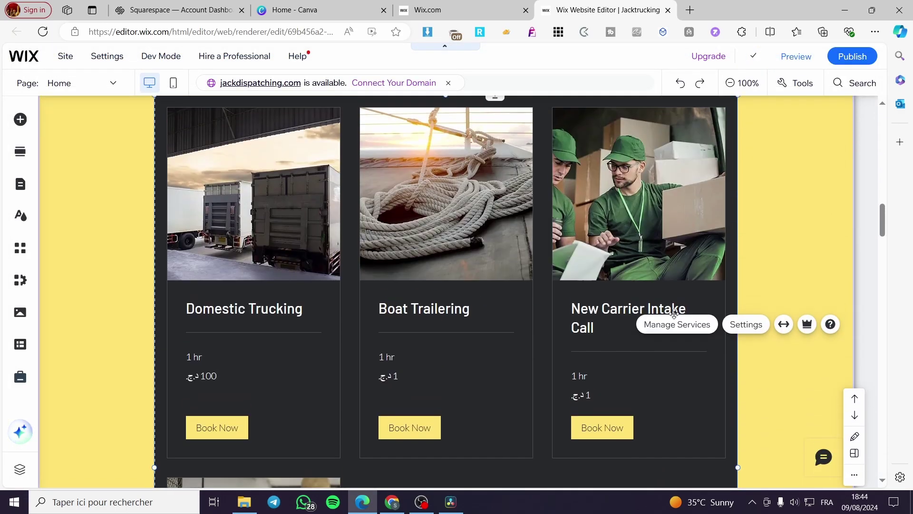
pyautogui.click(695, 323)
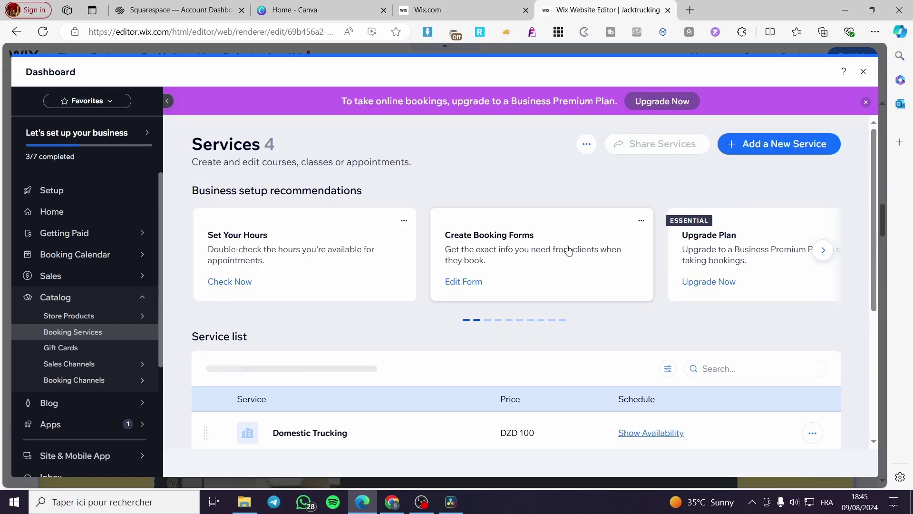
pyautogui.scroll(-3, 568, 247)
pyautogui.scroll(-2, 567, 251)
pyautogui.scroll(3, 319, 351)
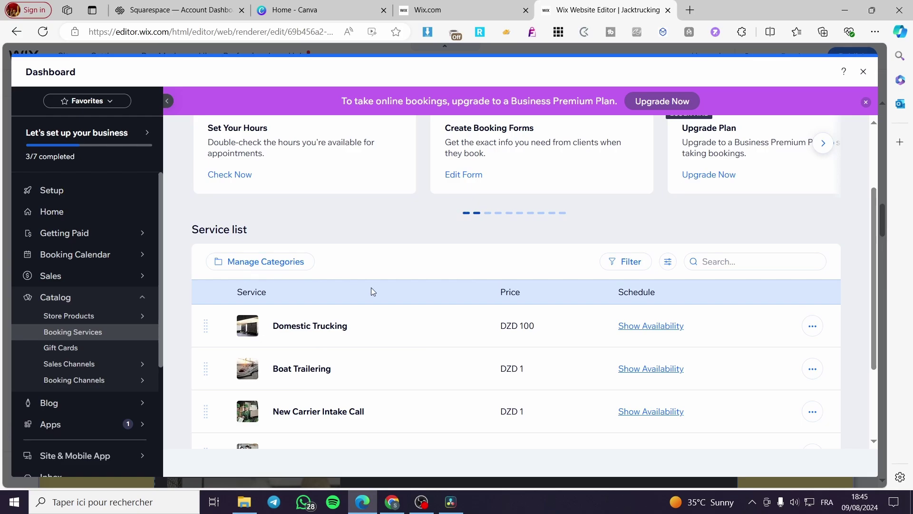
pyautogui.scroll(-2, 371, 291)
pyautogui.scroll(4, 675, 253)
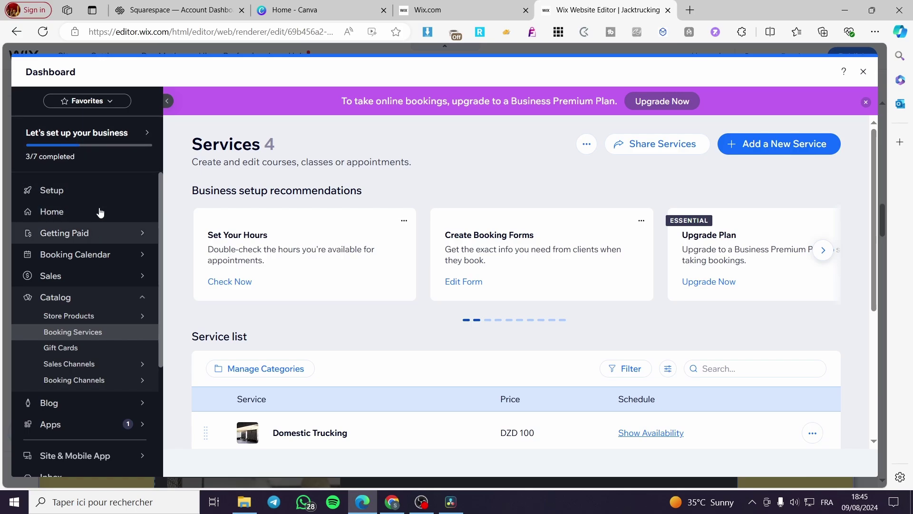
pyautogui.scroll(-2, 91, 326)
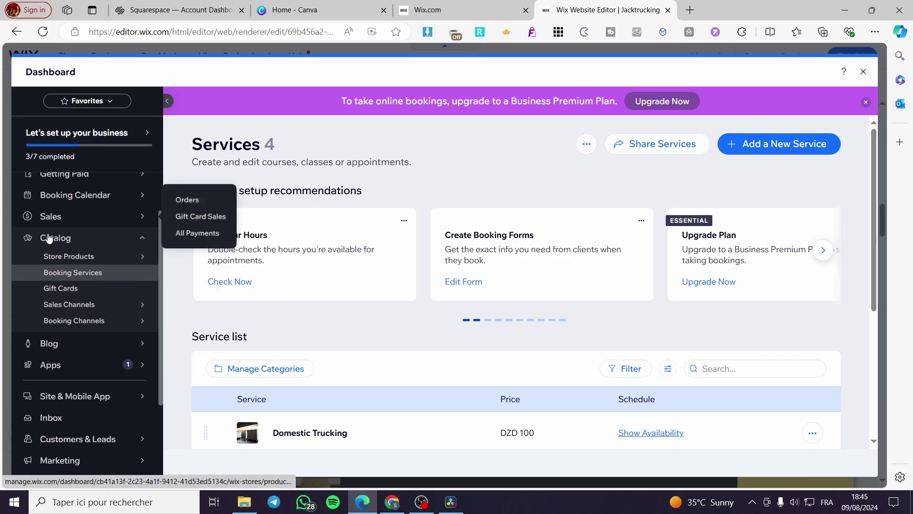
# Go to Catalog > Booking Services in the site dashboard tab, then return to the editor.
pyautogui.click(423, 9)
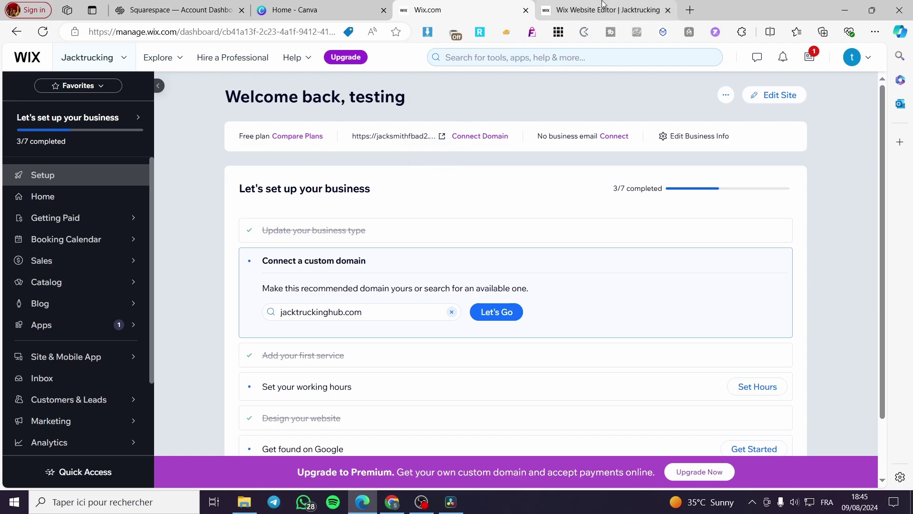
pyautogui.click(99, 285)
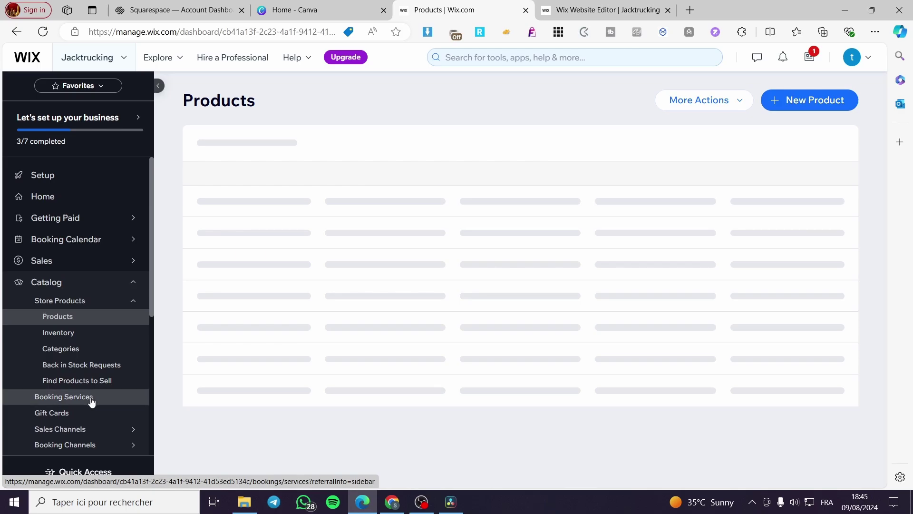
pyautogui.click(92, 402)
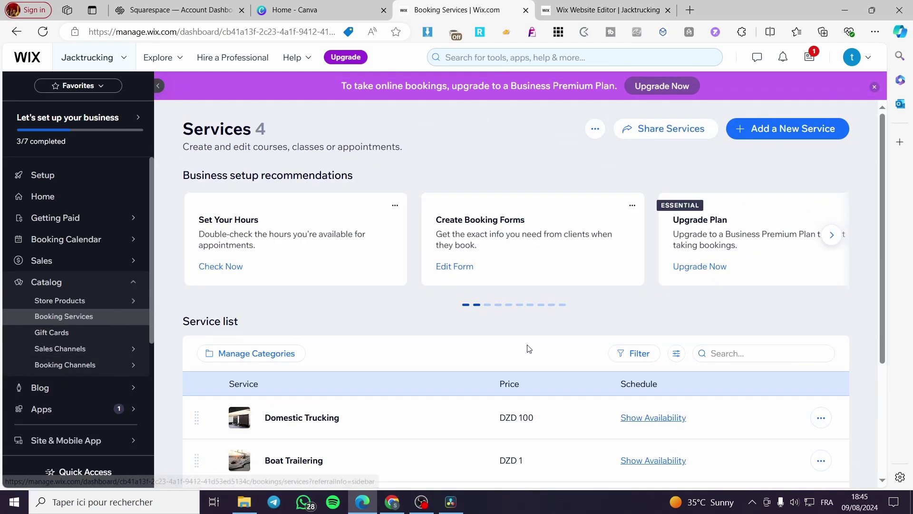
pyautogui.scroll(-1, 529, 349)
pyautogui.click(602, 9)
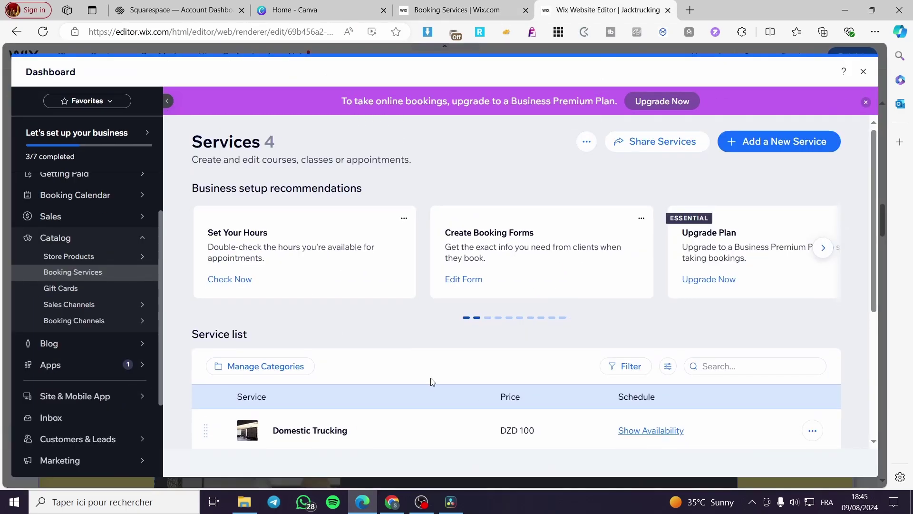
pyautogui.scroll(-4, 419, 354)
pyautogui.scroll(4, 723, 281)
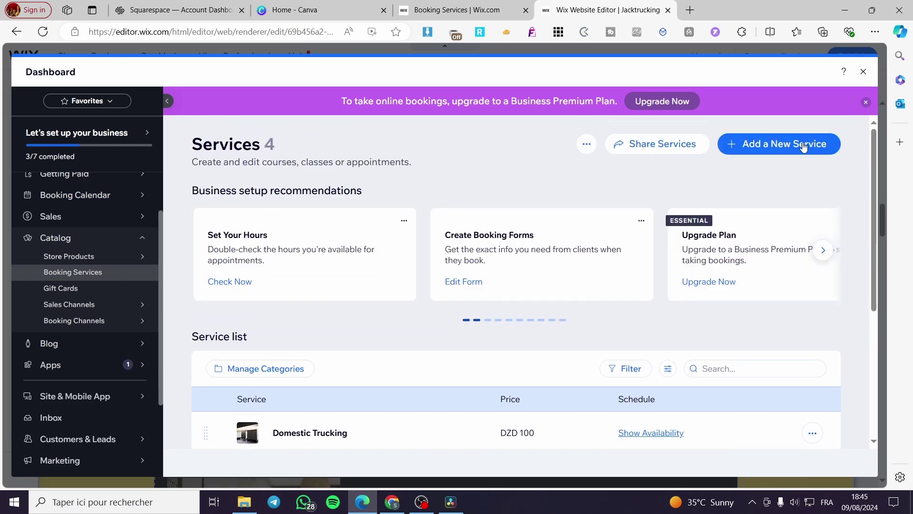
# Start a new service and browse the Appointment, Class and Course trucking templates.
pyautogui.click(803, 145)
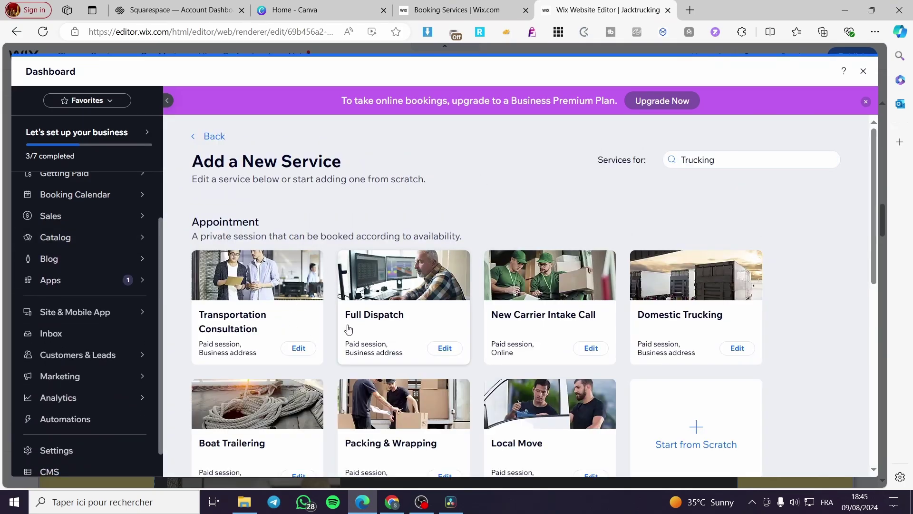
pyautogui.scroll(-1, 476, 304)
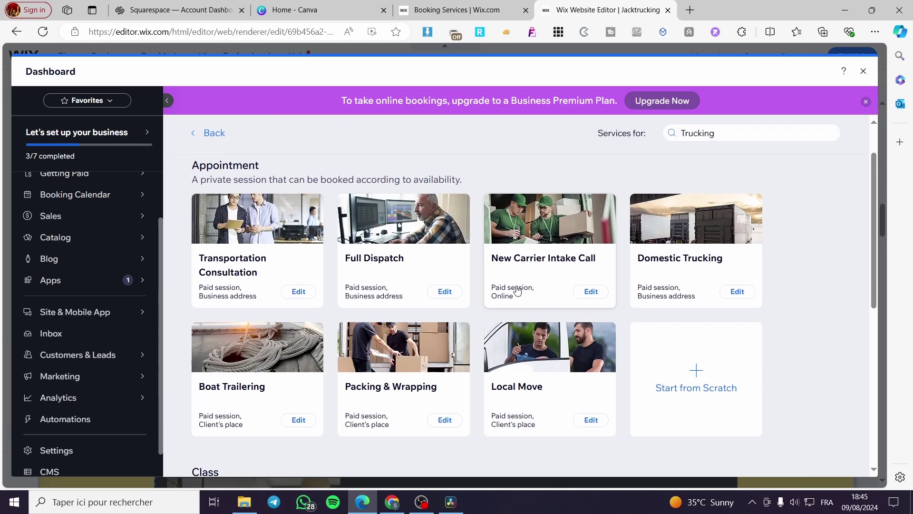
pyautogui.scroll(1, 518, 292)
pyautogui.scroll(-3, 523, 295)
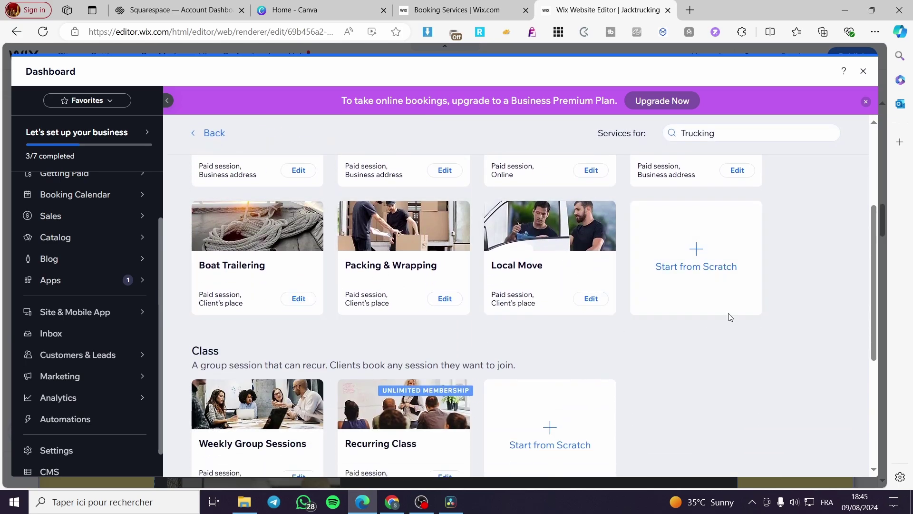
pyautogui.scroll(3, 523, 314)
pyautogui.scroll(-4, 469, 266)
pyautogui.scroll(-2, 235, 279)
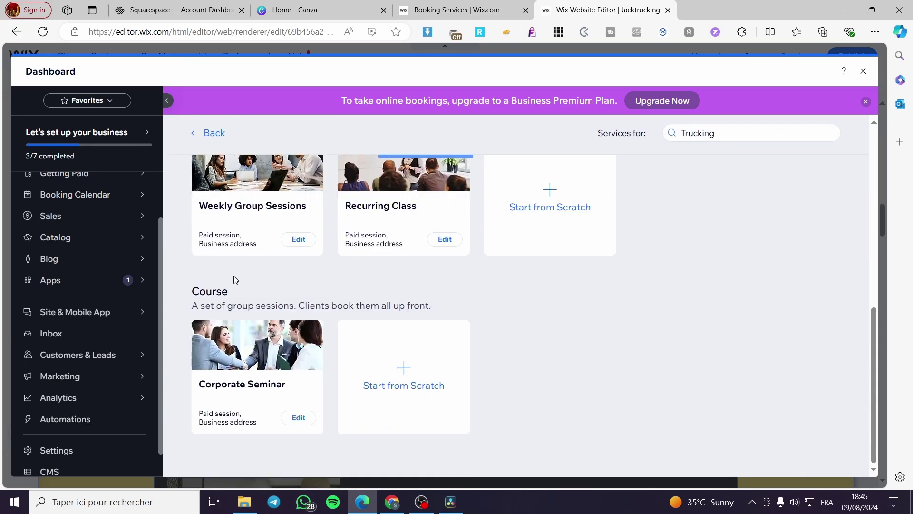
pyautogui.scroll(6, 404, 371)
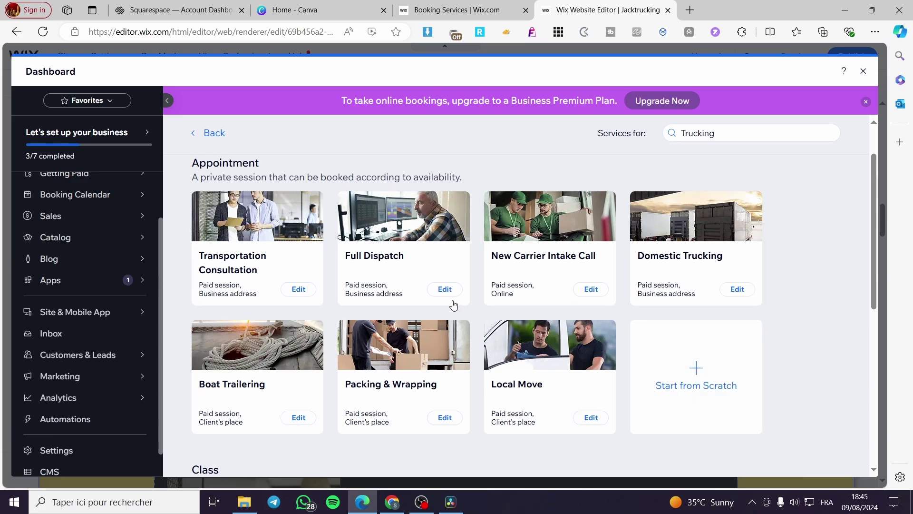
# Review the Full Dispatch template's form, then close the dashboard without adding it.
pyautogui.click(445, 288)
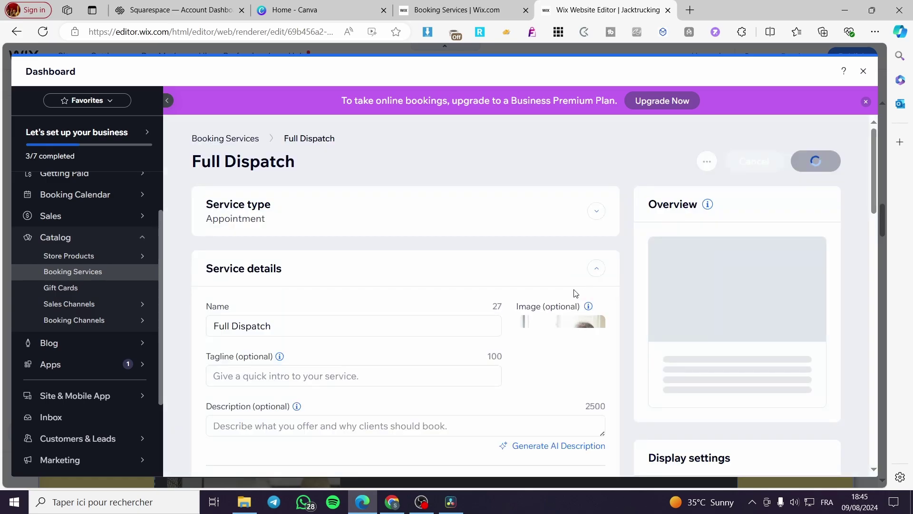
pyautogui.scroll(-1, 333, 338)
pyautogui.scroll(-5, 271, 318)
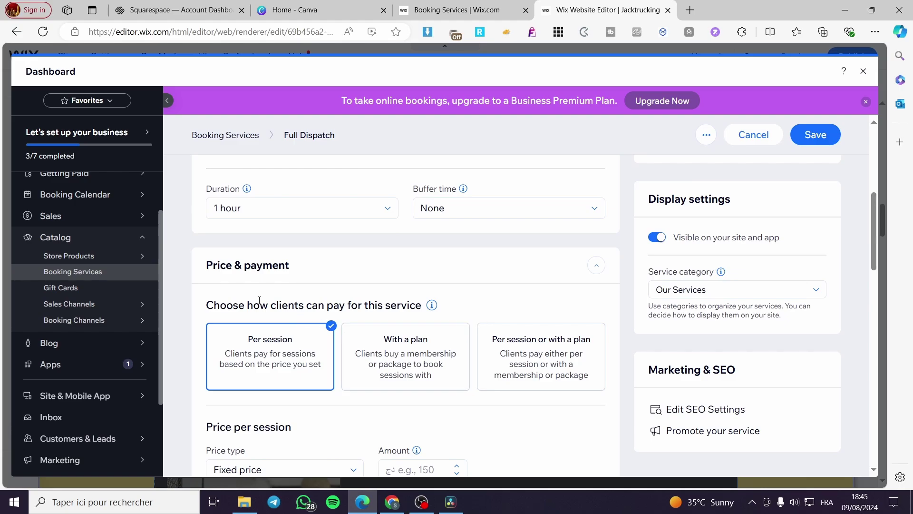
pyautogui.scroll(-5, 359, 317)
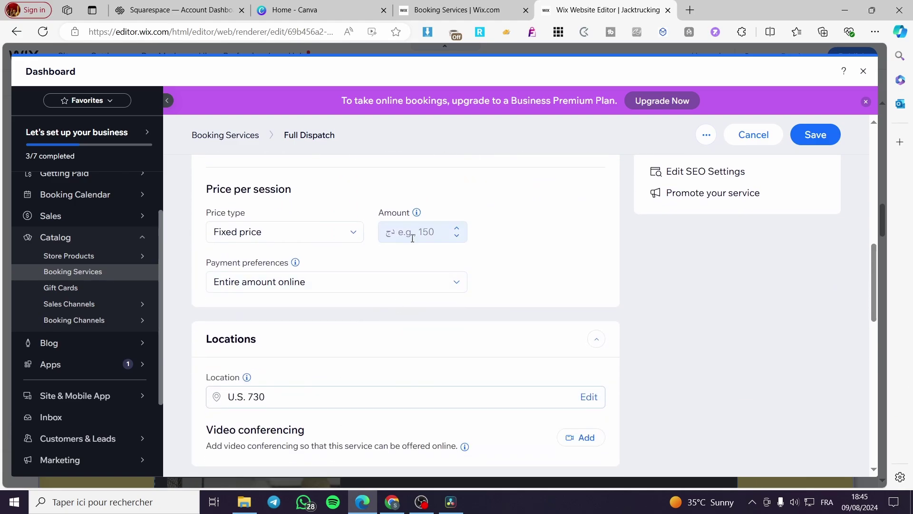
pyautogui.scroll(-5, 388, 329)
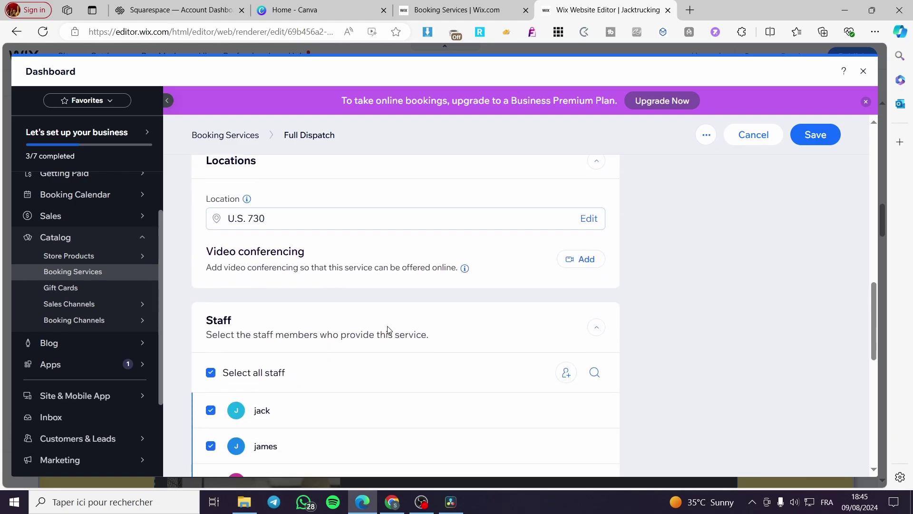
pyautogui.scroll(-4, 390, 328)
pyautogui.scroll(6, 391, 327)
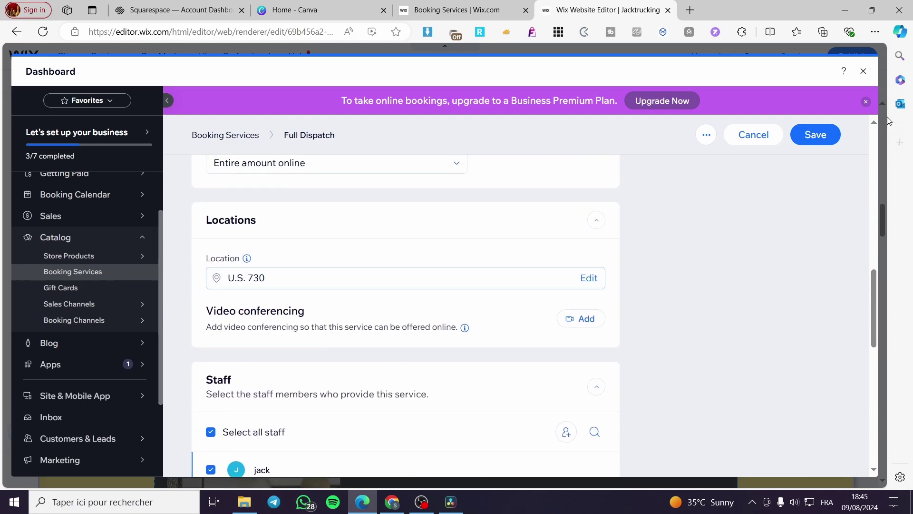
pyautogui.click(864, 73)
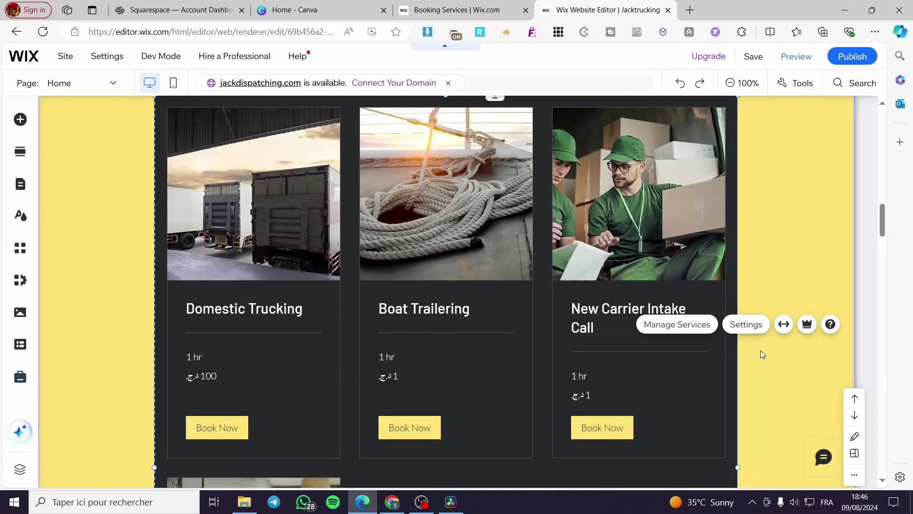
# In the widget settings, try Side by Side, Overlapping and Strip layouts before keeping Grid.
pyautogui.click(746, 325)
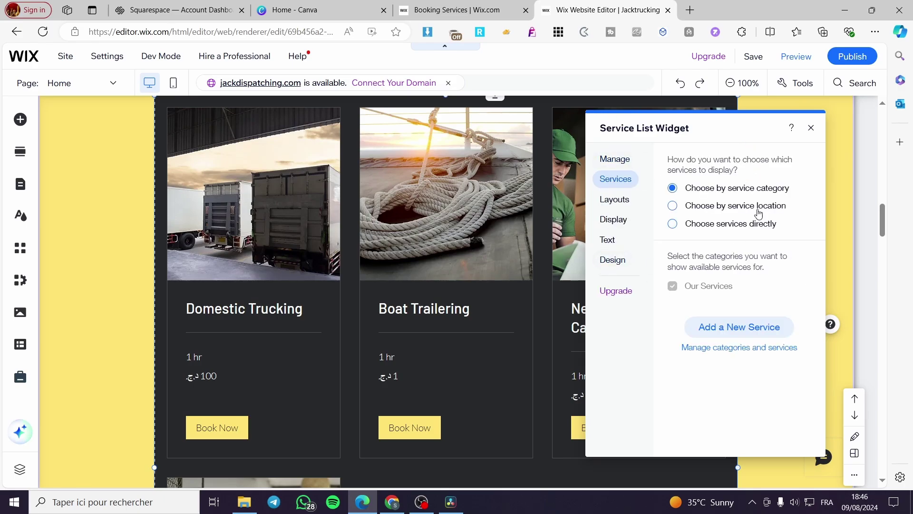
pyautogui.click(615, 160)
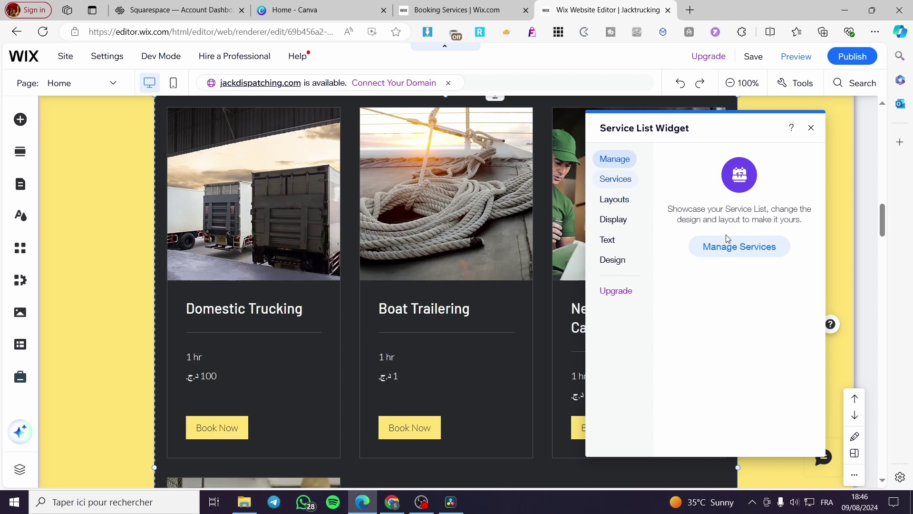
pyautogui.click(618, 181)
pyautogui.click(625, 204)
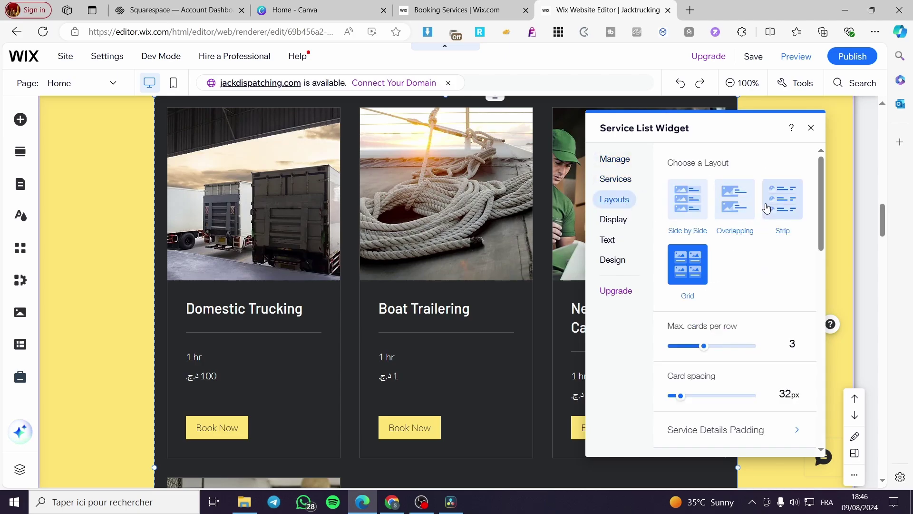
pyautogui.click(700, 207)
pyautogui.click(753, 210)
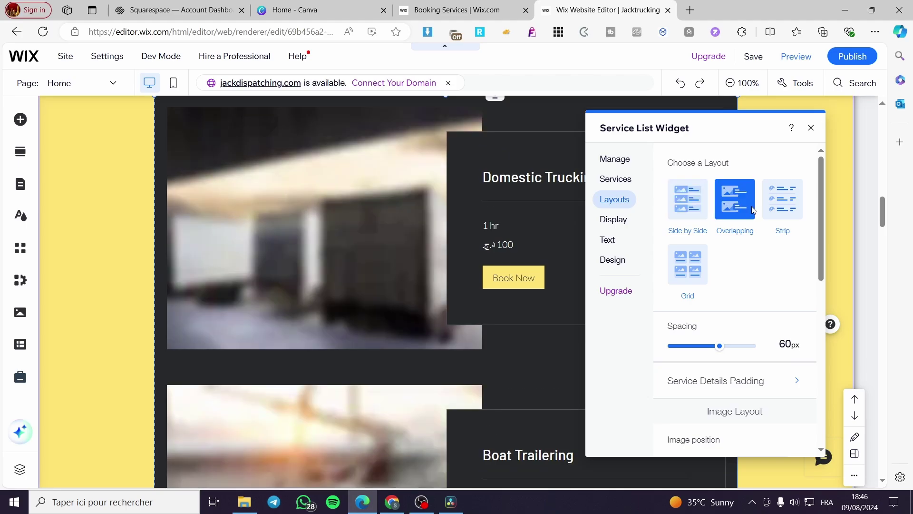
pyautogui.click(783, 200)
pyautogui.click(687, 264)
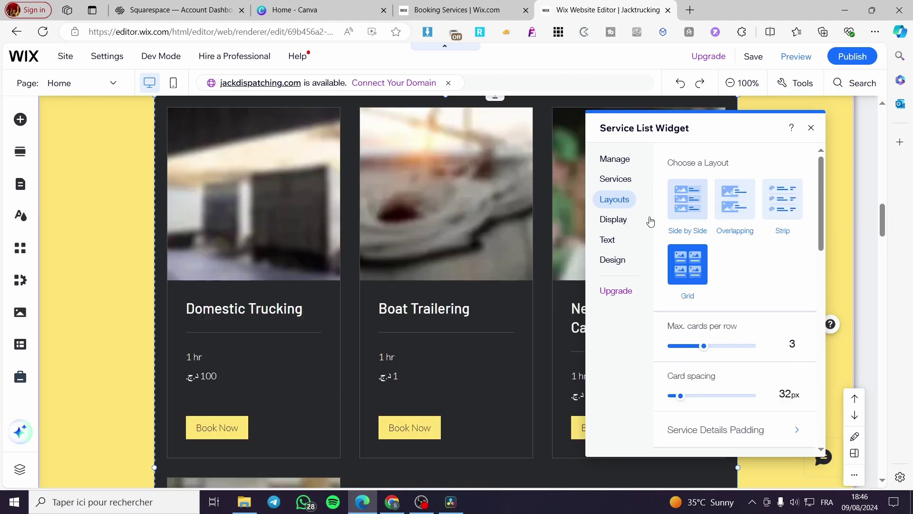
# Turn off the Our Services title, leave filter tabs off, and go to Text settings.
pyautogui.click(624, 221)
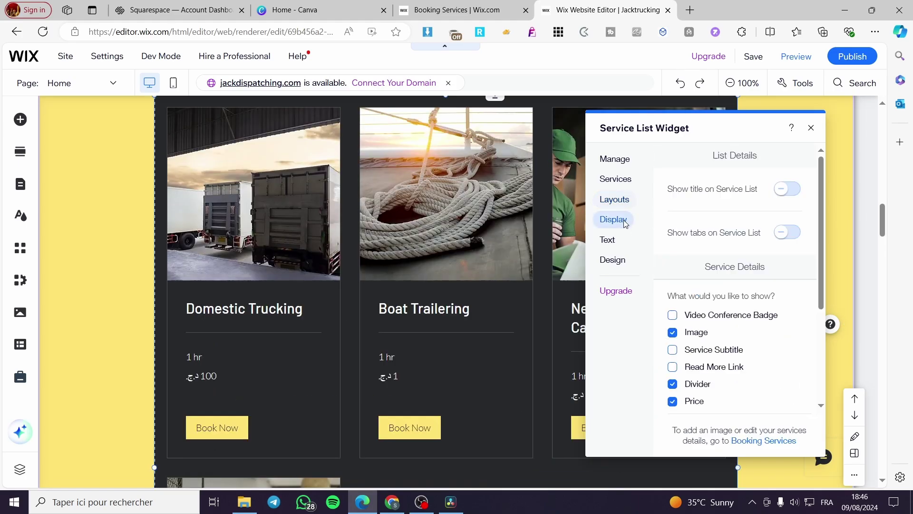
pyautogui.click(784, 191)
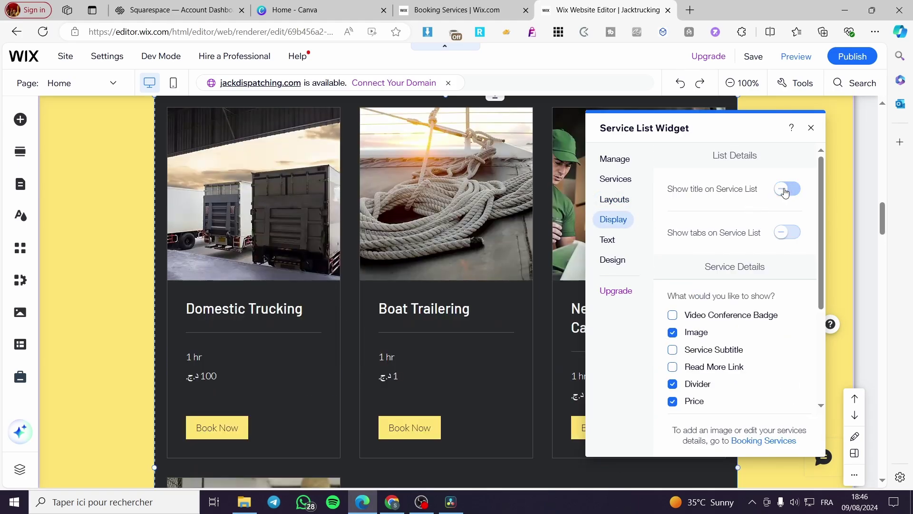
pyautogui.click(788, 234)
pyautogui.click(789, 234)
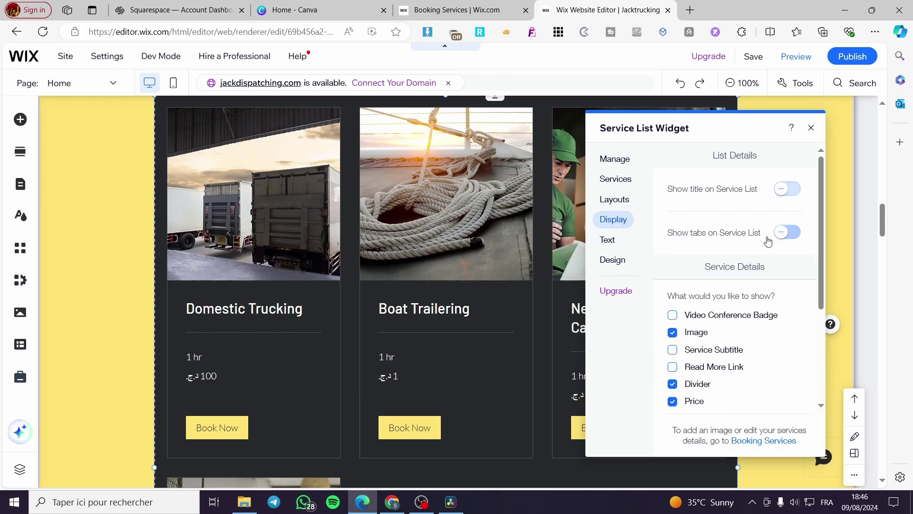
pyautogui.click(617, 241)
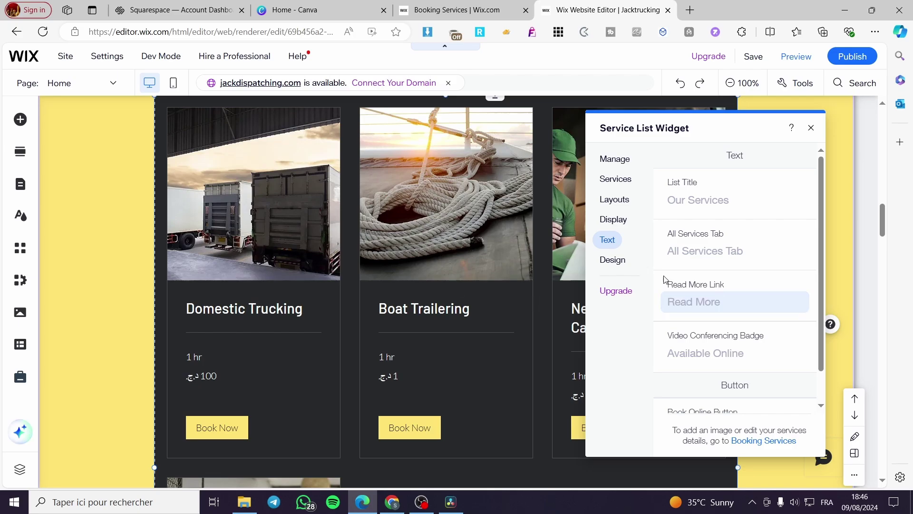
# Review Background & Dividers, Text Style and Book Now button designs unchanged, then close the settings.
pyautogui.click(618, 261)
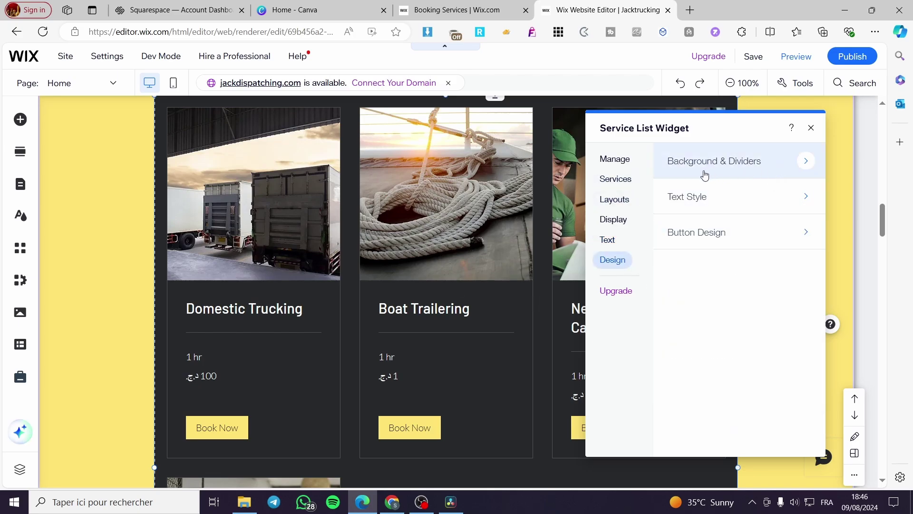
pyautogui.click(771, 167)
pyautogui.click(681, 160)
pyautogui.click(780, 199)
pyautogui.click(676, 159)
pyautogui.click(749, 241)
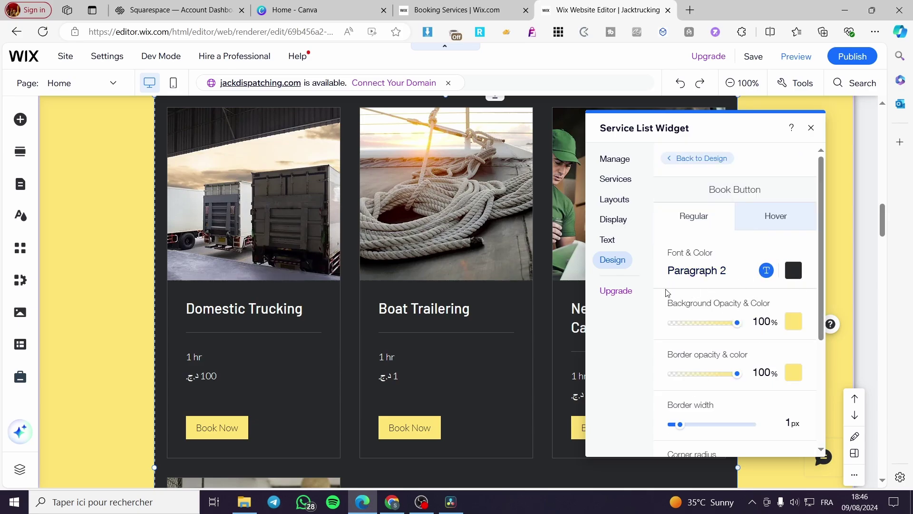
pyautogui.click(794, 321)
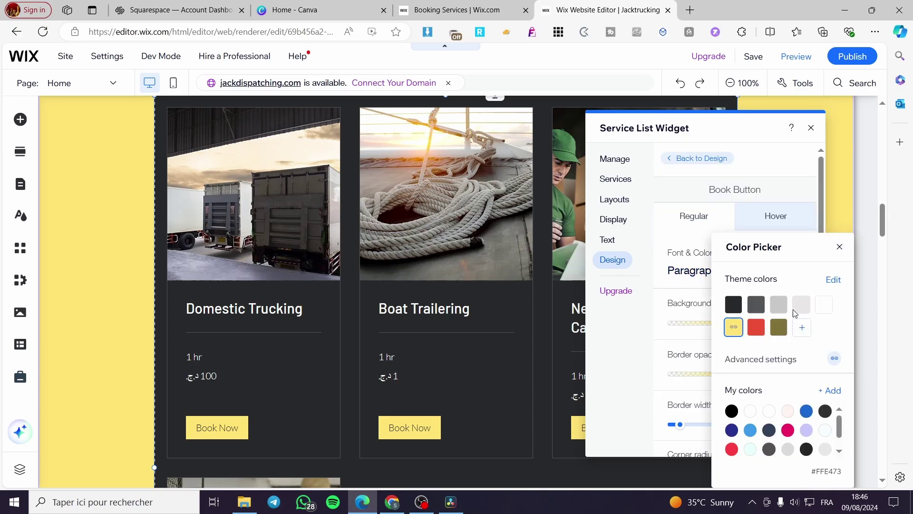
pyautogui.click(840, 247)
pyautogui.scroll(-3, 760, 317)
pyautogui.scroll(3, 670, 347)
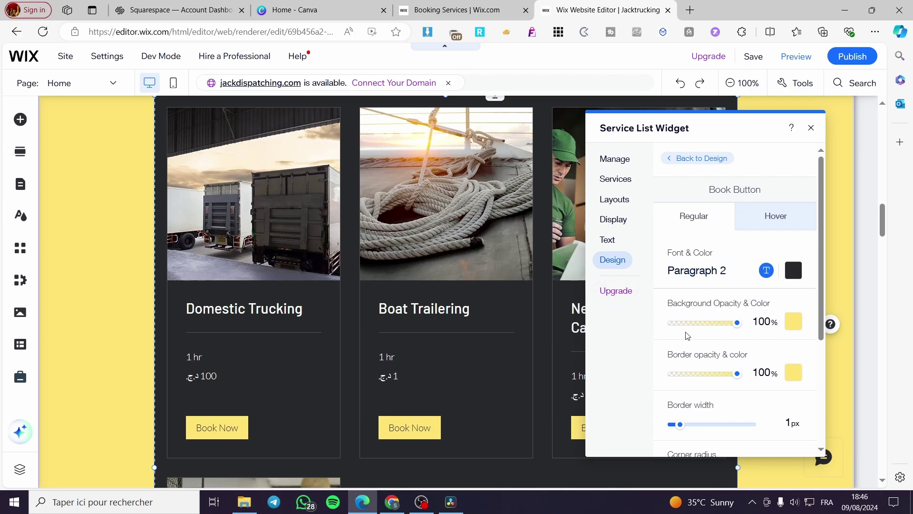
pyautogui.click(510, 293)
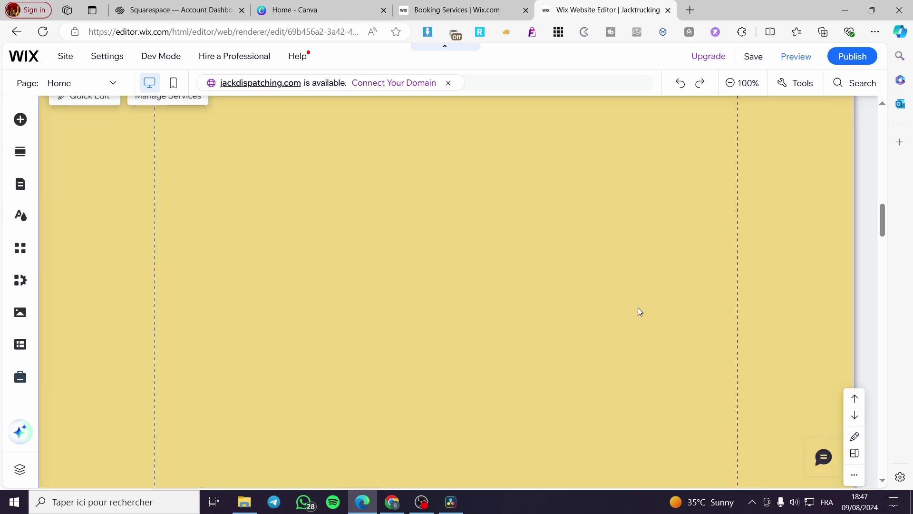
# Reopen the Service List widget settings, dismissing the Add a New Service dashboard without changes.
pyautogui.scroll(4, 554, 350)
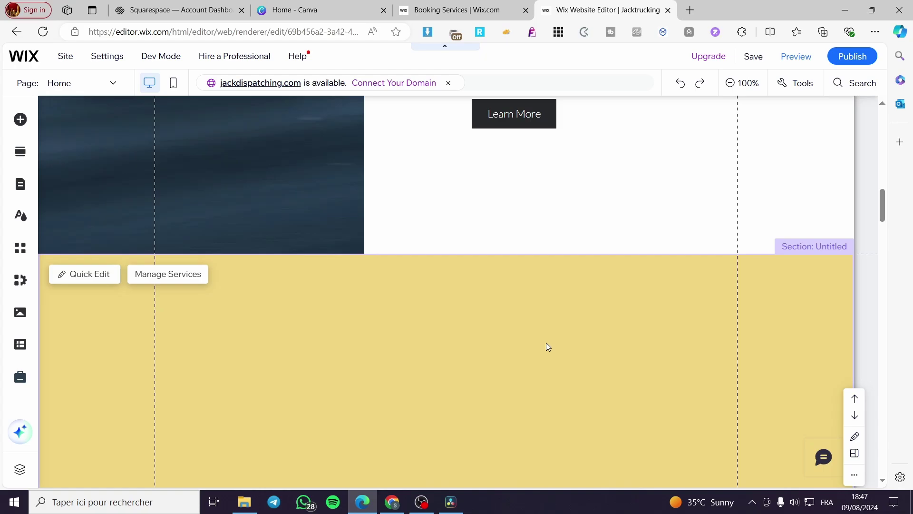
pyautogui.scroll(-6, 709, 360)
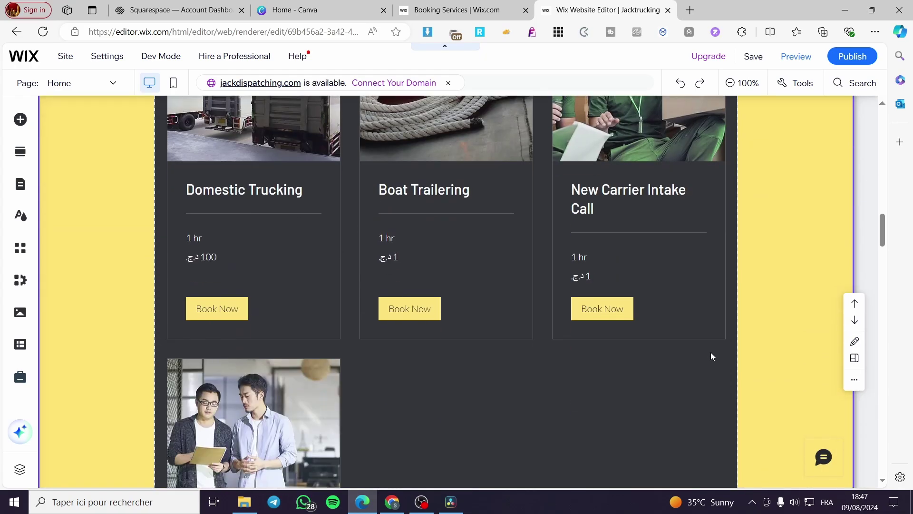
pyautogui.click(705, 379)
pyautogui.click(749, 350)
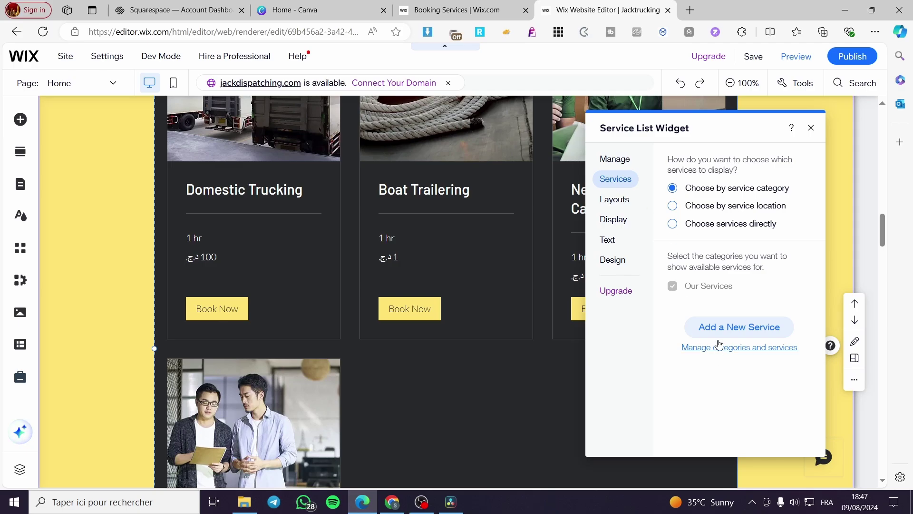
pyautogui.click(727, 330)
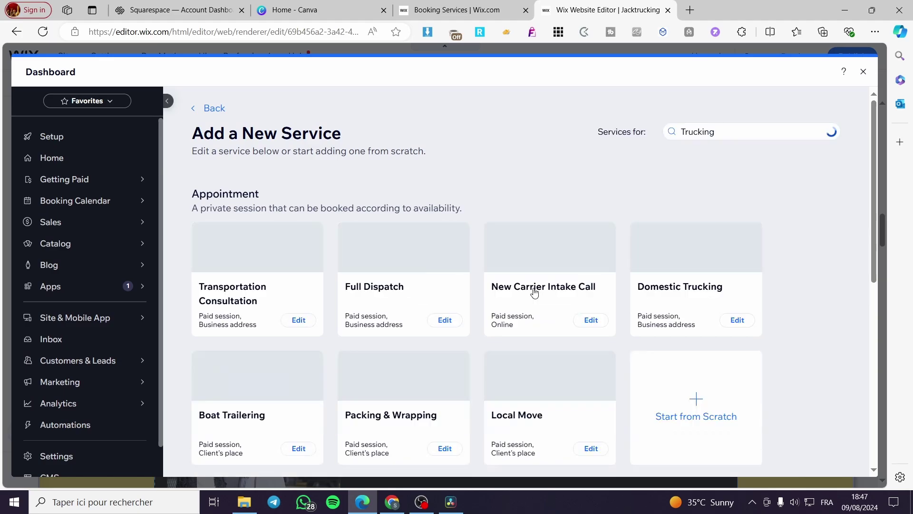
pyautogui.click(864, 72)
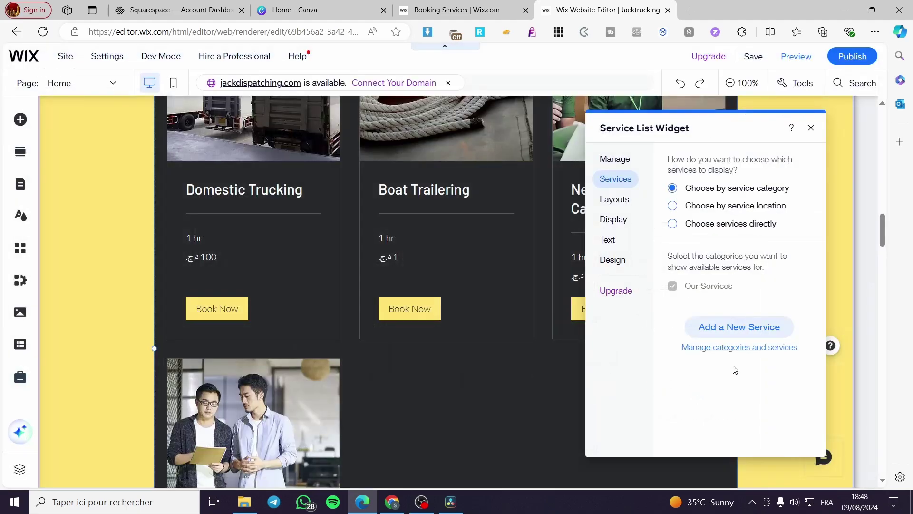
# Stretch the yellow services section further down the page.
pyautogui.click(811, 128)
pyautogui.scroll(-8, 556, 351)
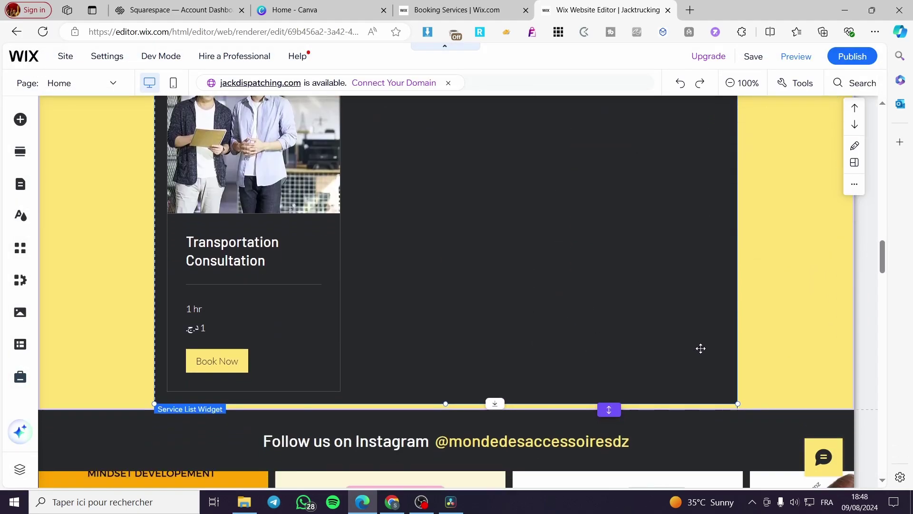
pyautogui.click(803, 299)
pyautogui.moveTo(609, 370); pyautogui.dragTo(612, 511)
pyautogui.scroll(-5, 585, 381)
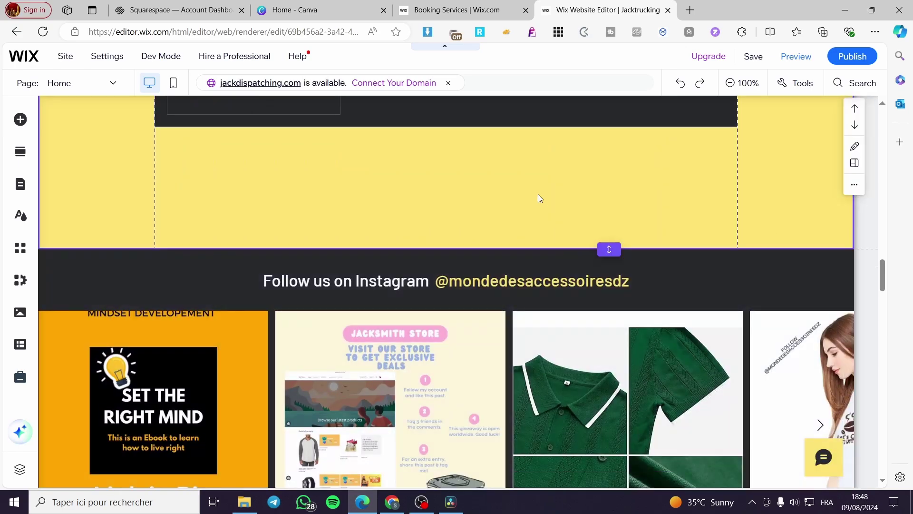
# Add a Bookings Service List with wide image rows below the first list.
pyautogui.click(20, 119)
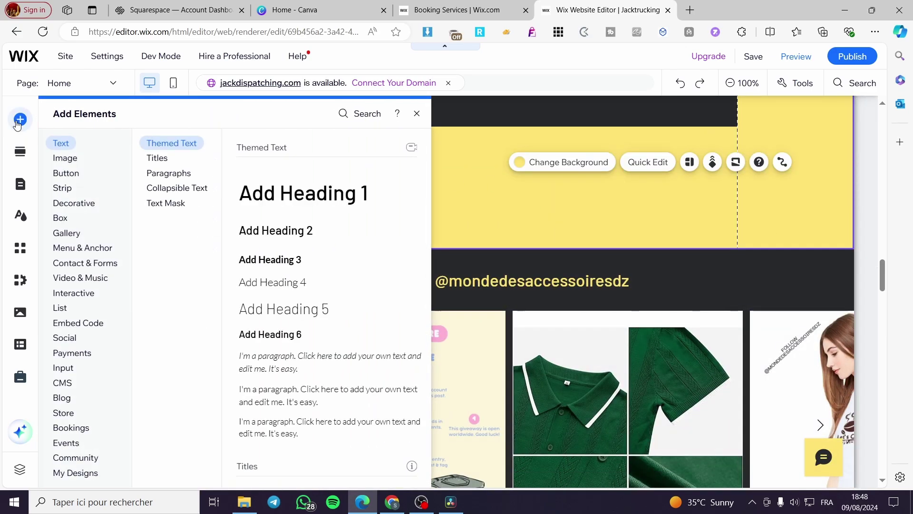
pyautogui.click(81, 430)
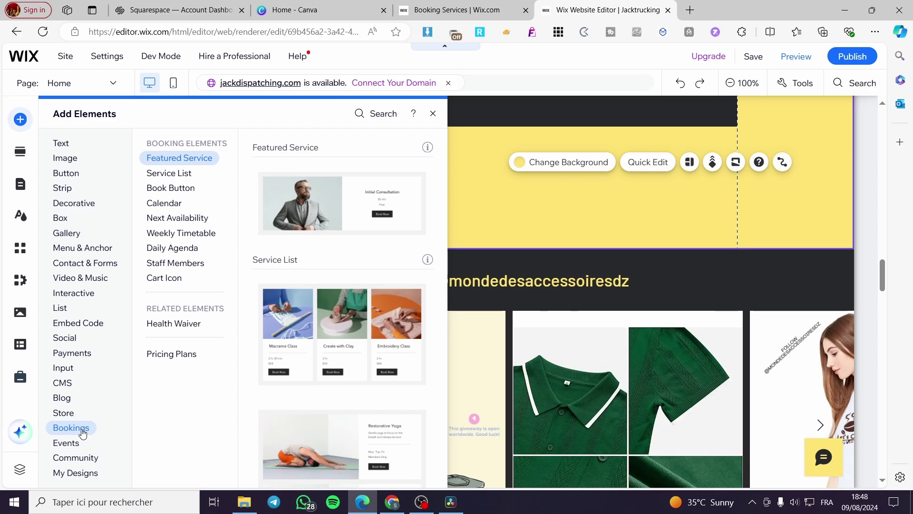
pyautogui.click(195, 176)
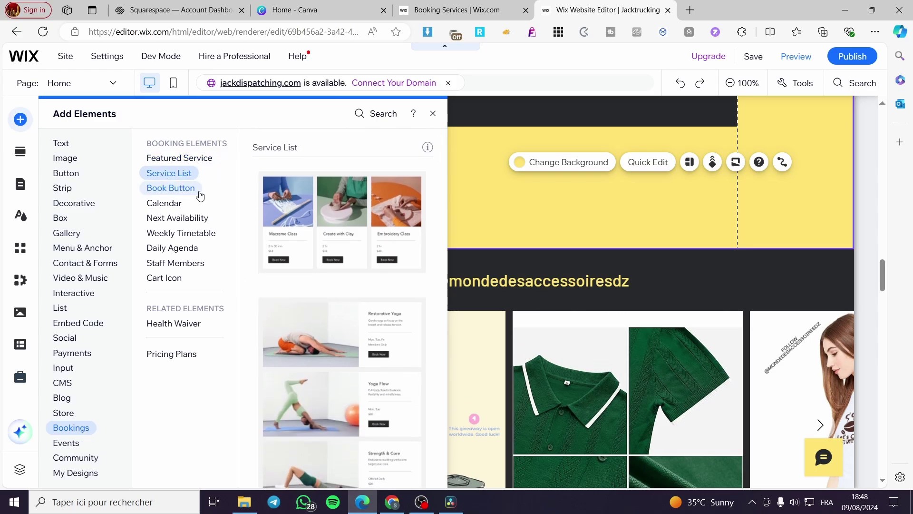
pyautogui.scroll(-5, 372, 225)
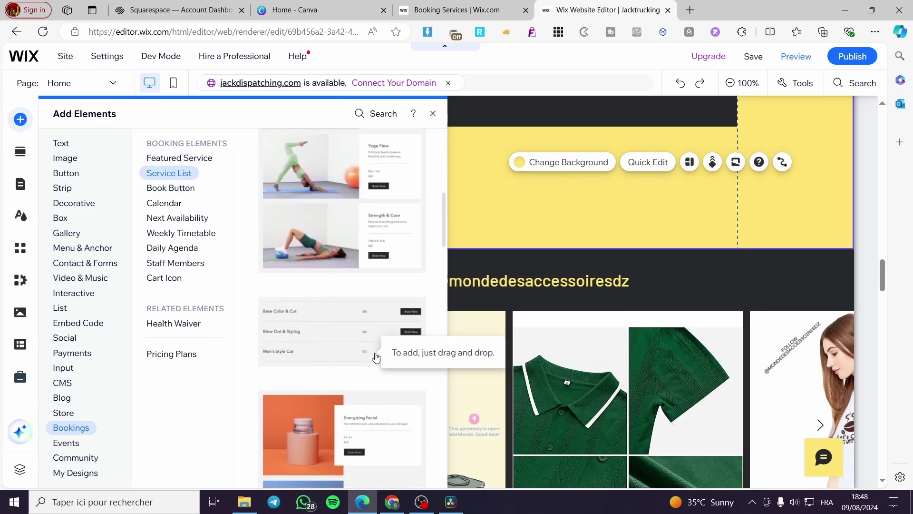
pyautogui.click(361, 246)
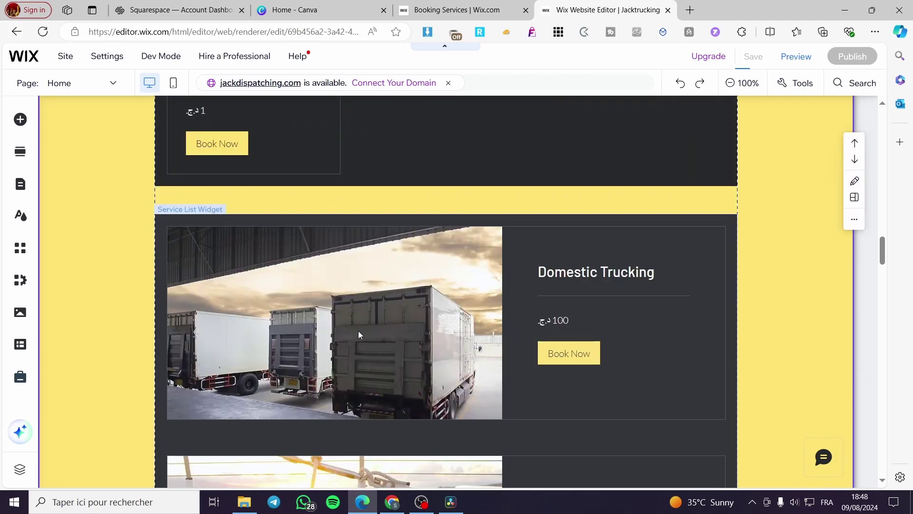
# Lengthen the yellow section again to make room around the new service list.
pyautogui.scroll(-3, 358, 335)
pyautogui.click(690, 316)
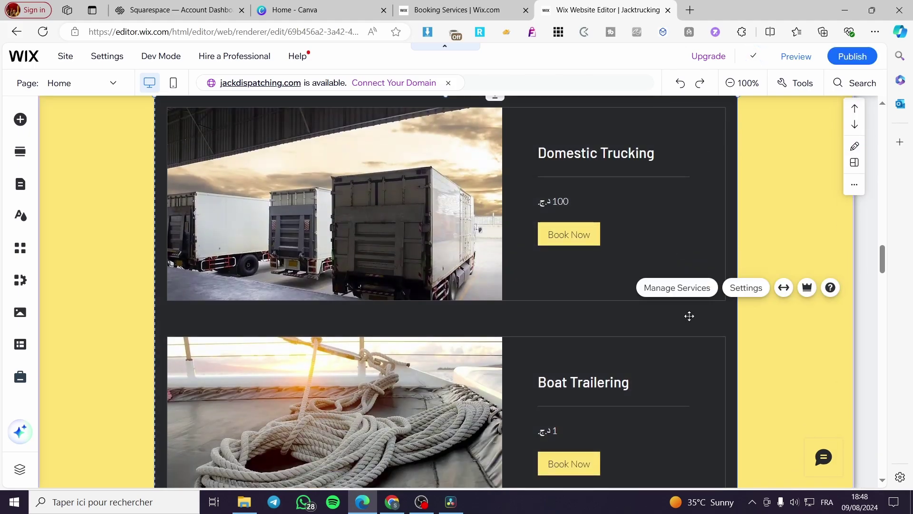
pyautogui.scroll(-10, 393, 354)
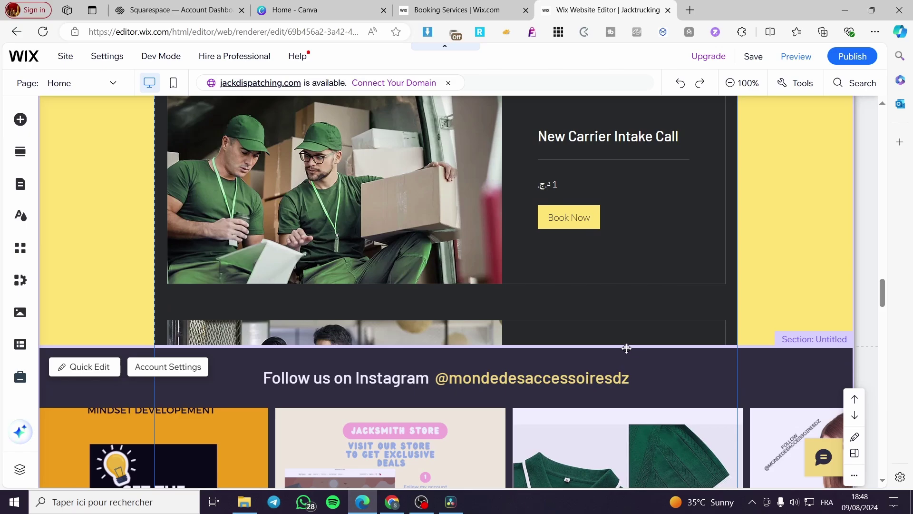
pyautogui.moveTo(614, 348)
pyautogui.mouseDown()
pyautogui.moveTo(620, 412)
pyautogui.moveTo(619, 311)
pyautogui.moveTo(618, 339)
pyautogui.mouseUp()
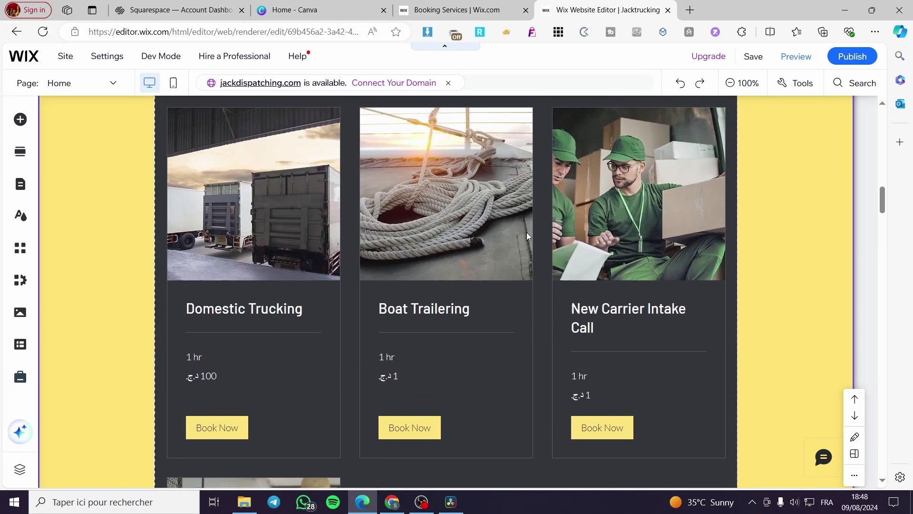
pyautogui.click(518, 212)
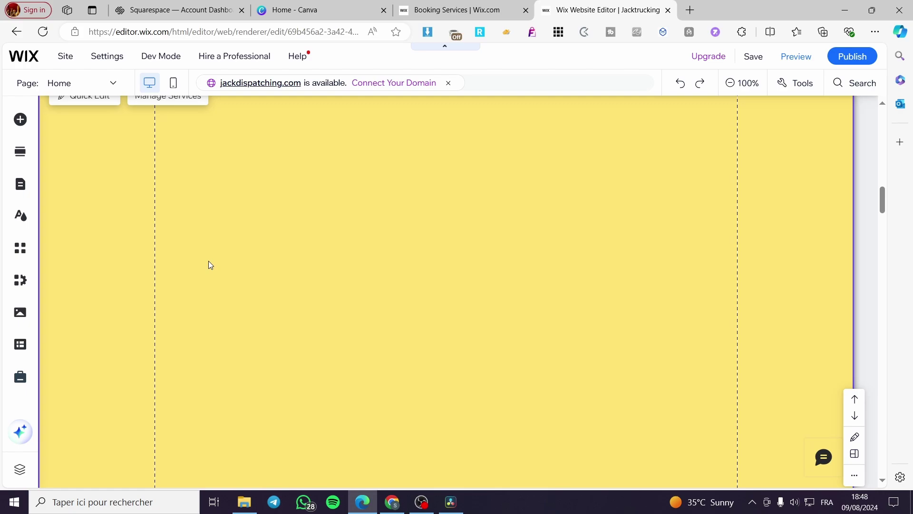
# Add a Service List with Domestic Trucking and Boat Trailering cards into the empty yellow area.
pyautogui.click(20, 118)
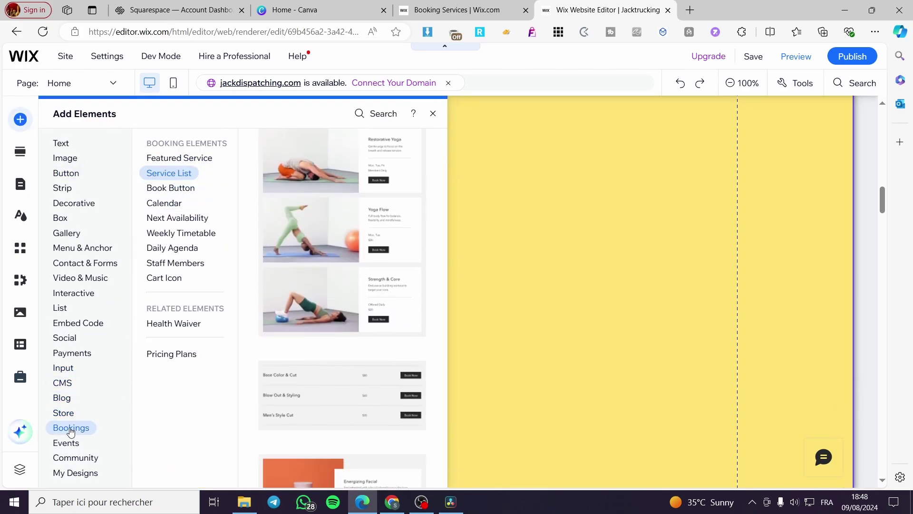
pyautogui.scroll(-6, 368, 313)
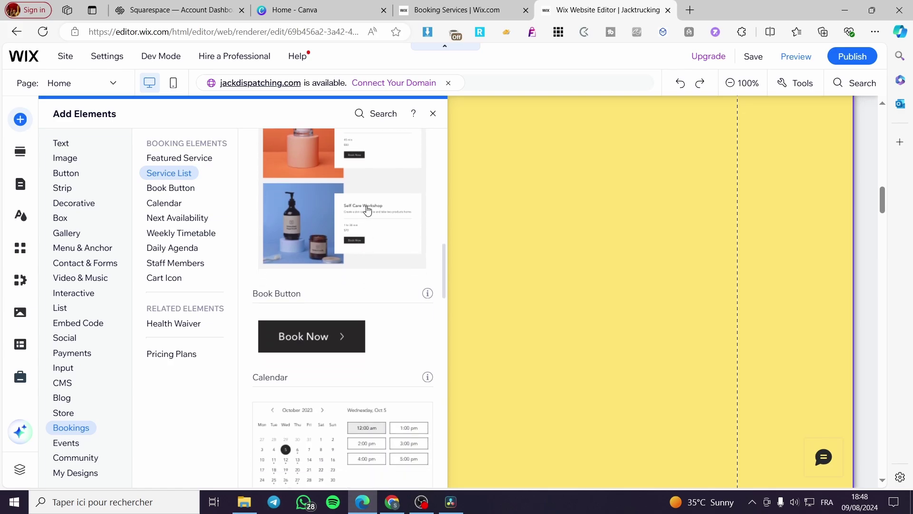
pyautogui.click(368, 209)
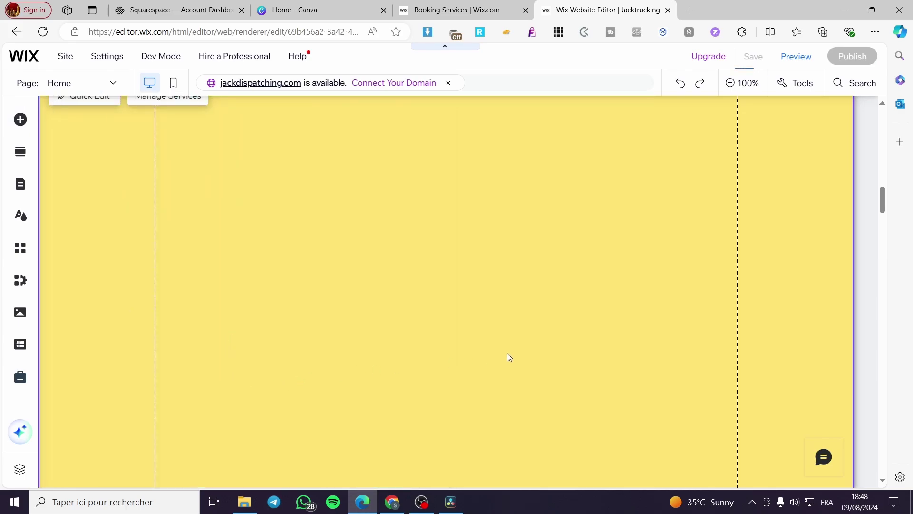
pyautogui.scroll(-2, 463, 326)
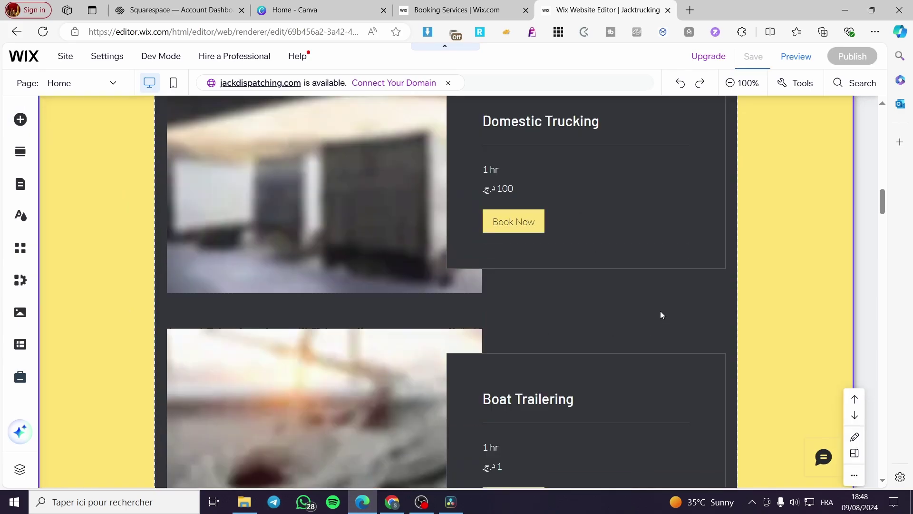
pyautogui.click(627, 229)
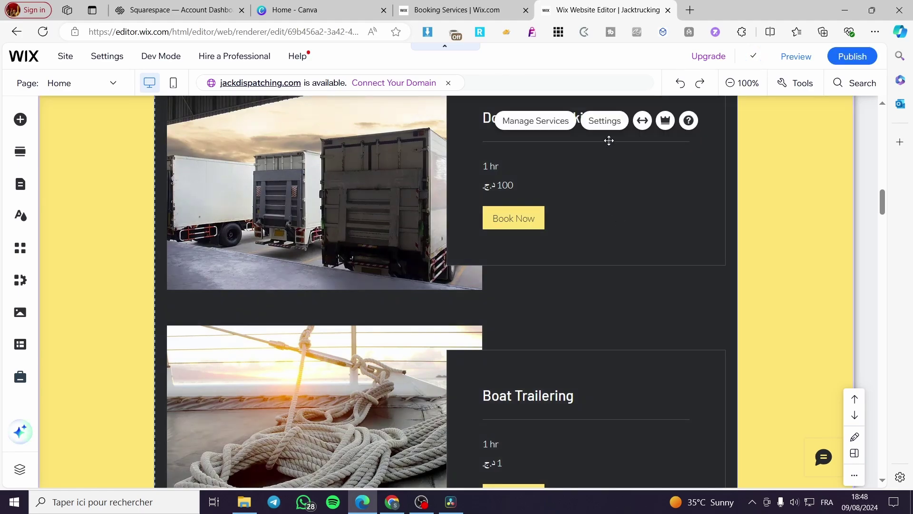
# Make the service list's general background red in its Design settings.
pyautogui.click(604, 122)
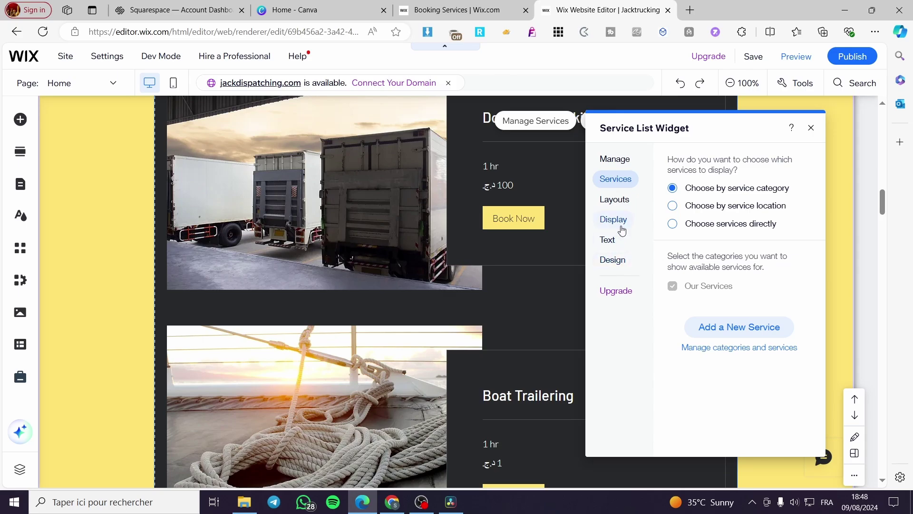
pyautogui.click(614, 261)
pyautogui.click(756, 169)
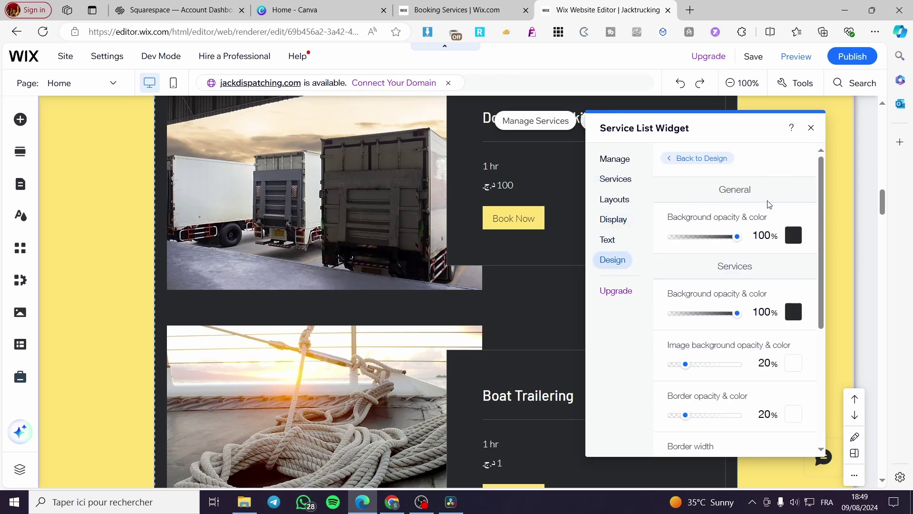
pyautogui.scroll(-5, 761, 229)
pyautogui.scroll(5, 780, 257)
pyautogui.click(798, 236)
pyautogui.click(756, 321)
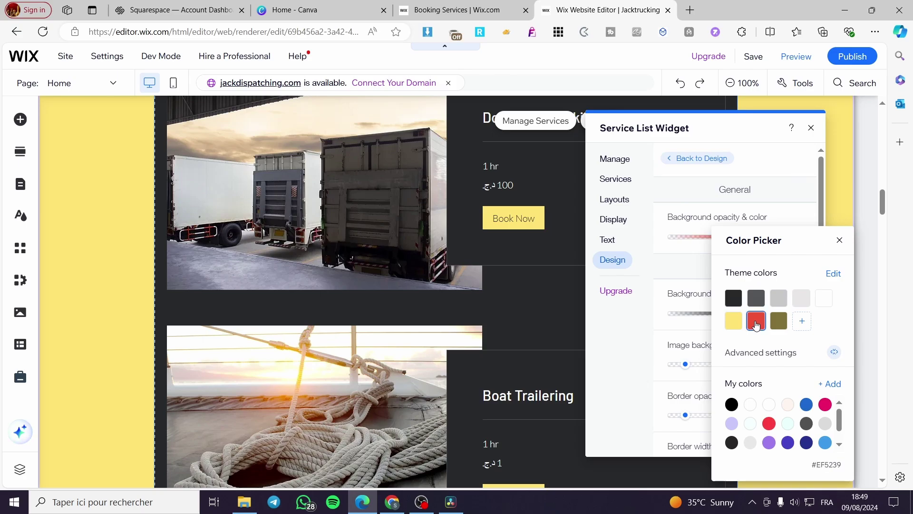
pyautogui.click(700, 281)
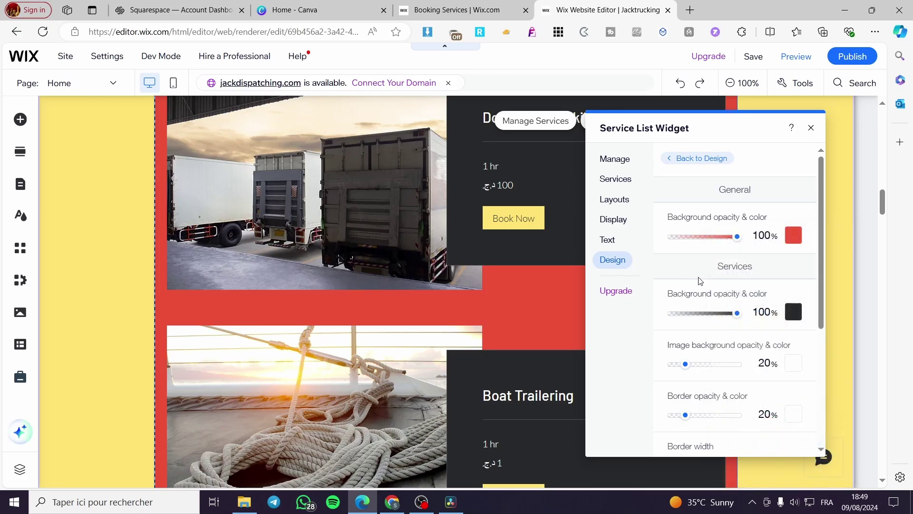
# Set the service cards' background to the yellow theme swatch.
pyautogui.click(794, 313)
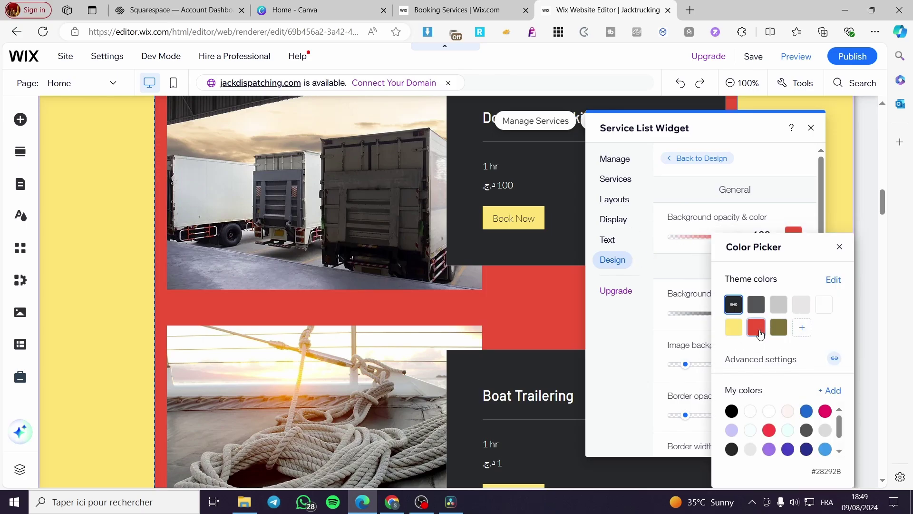
pyautogui.click(803, 312)
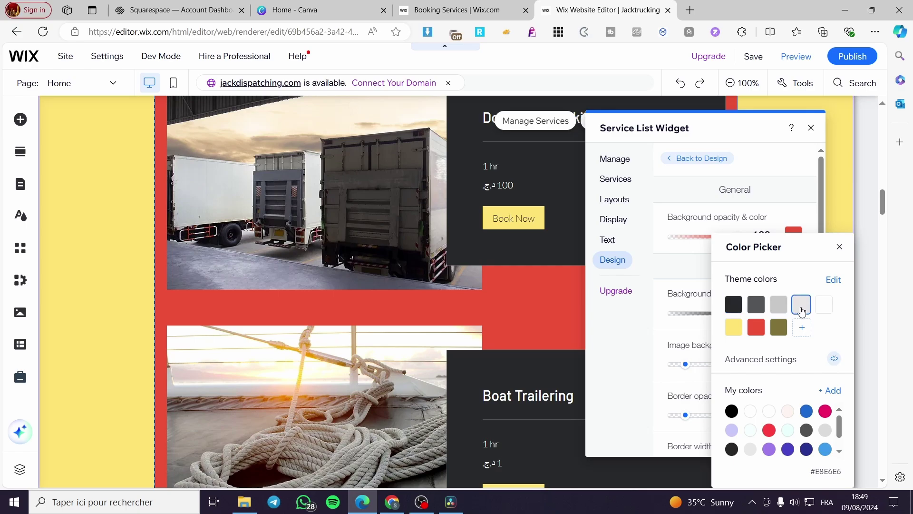
pyautogui.click(738, 327)
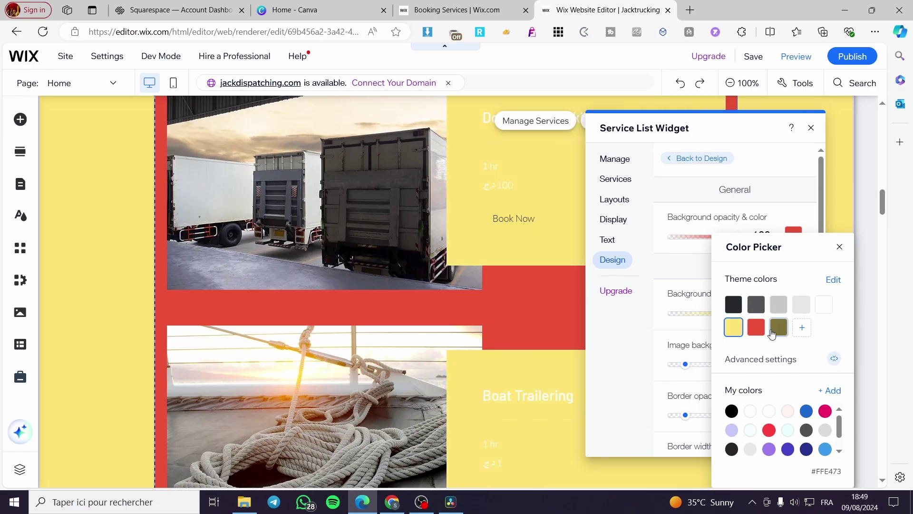
pyautogui.click(643, 304)
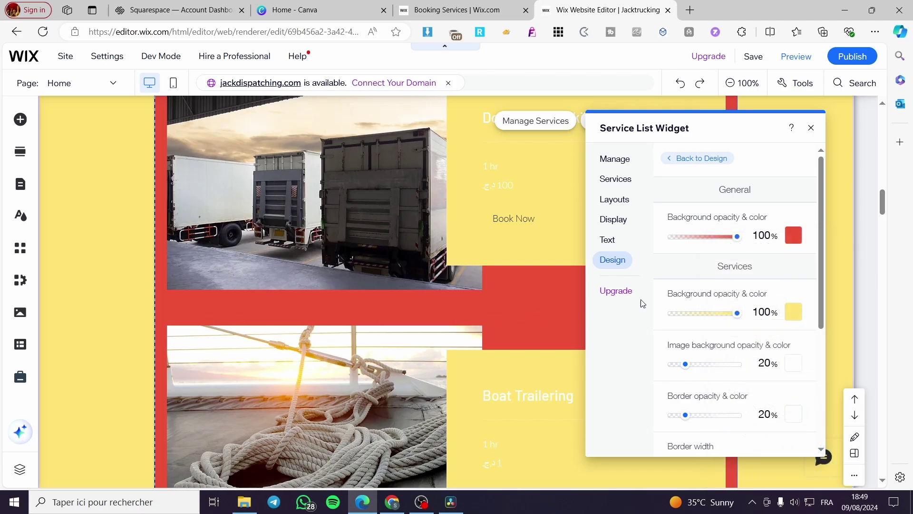
pyautogui.click(812, 128)
# Review the recolored service list and go to the services management dashboard.
pyautogui.scroll(4, 709, 363)
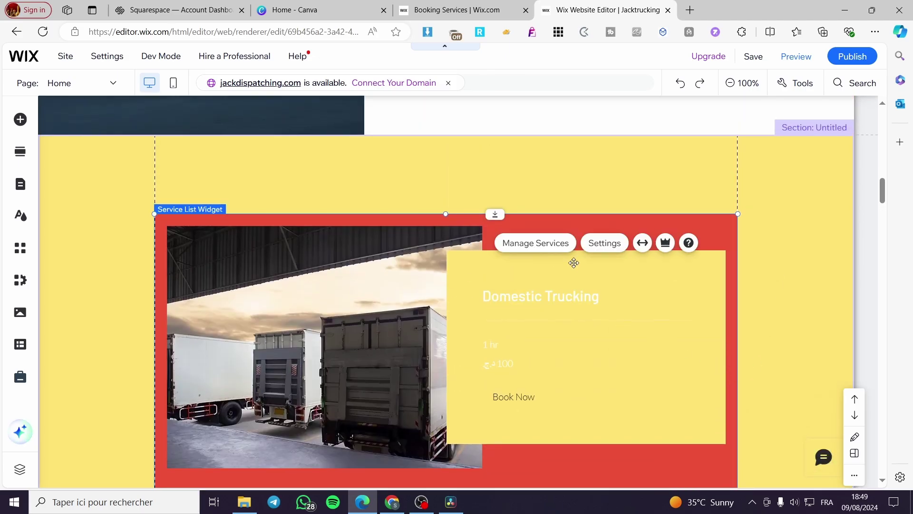
pyautogui.scroll(-8, 717, 293)
pyautogui.scroll(-8, 718, 293)
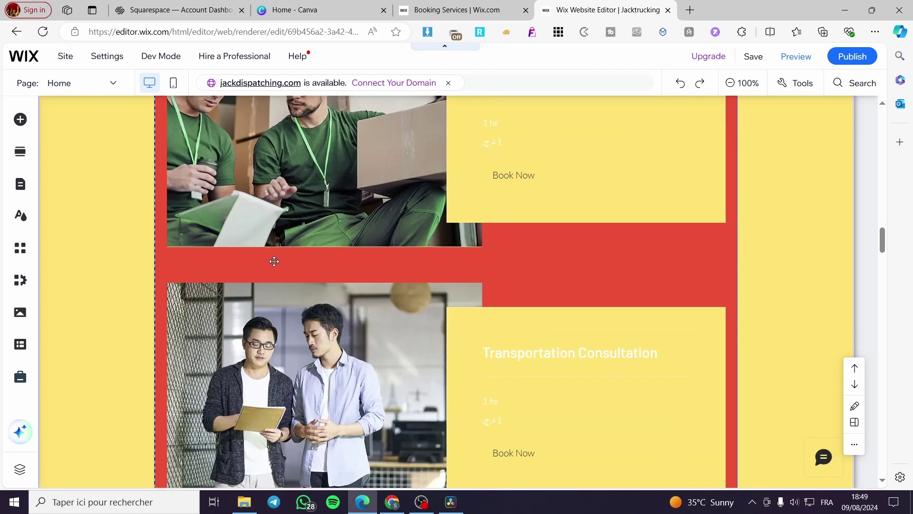
pyautogui.scroll(4, 629, 224)
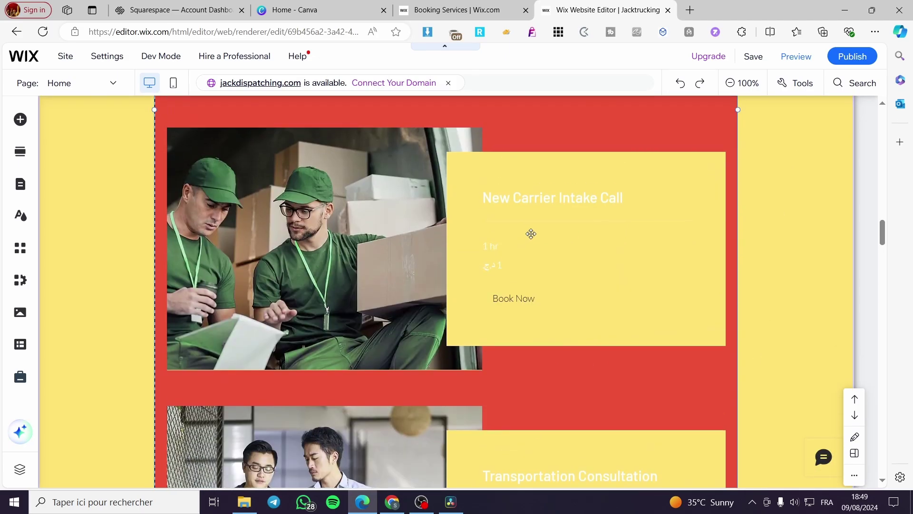
pyautogui.doubleClick(498, 199)
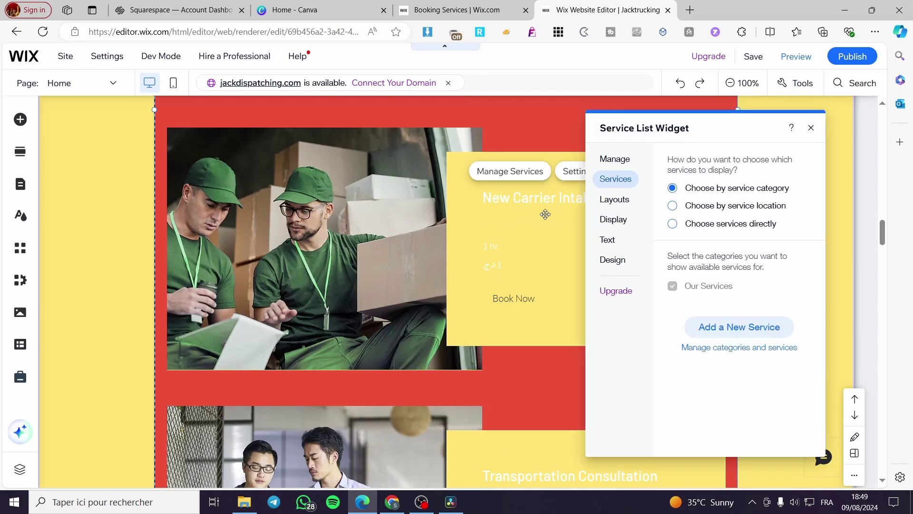
pyautogui.click(811, 128)
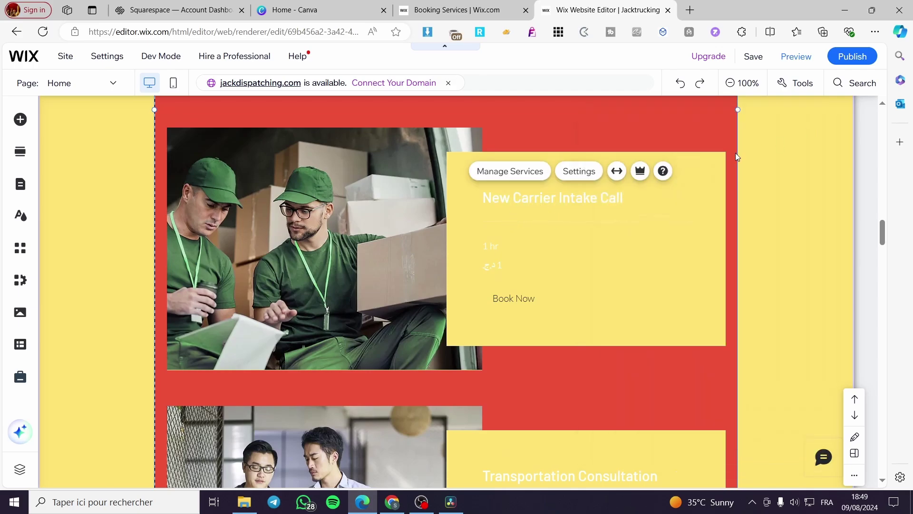
pyautogui.click(407, 210)
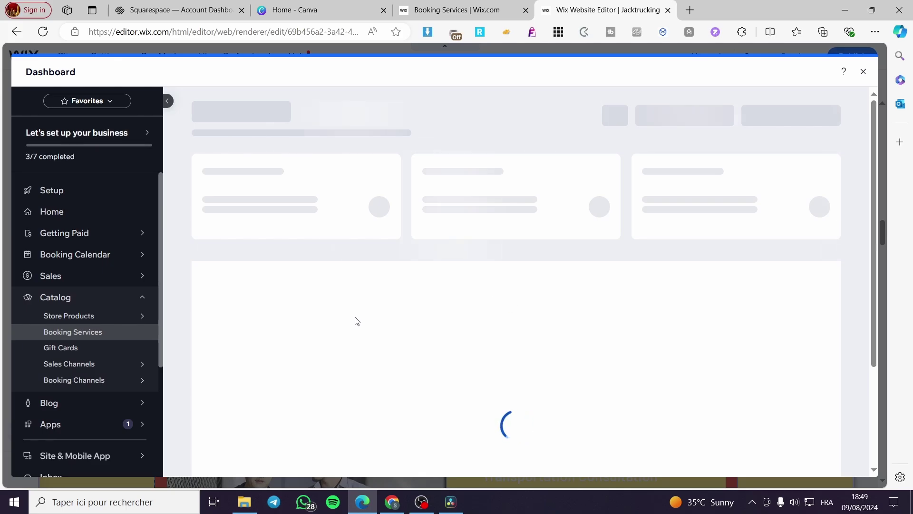
# Rename New Carrier Intake Call to 'Trucking service' and remove its current image.
pyautogui.scroll(-4, 480, 319)
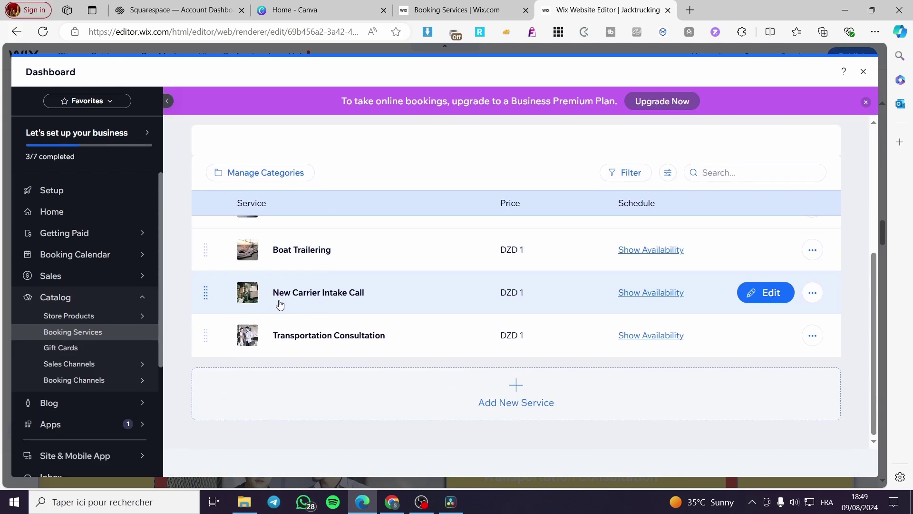
pyautogui.click(293, 299)
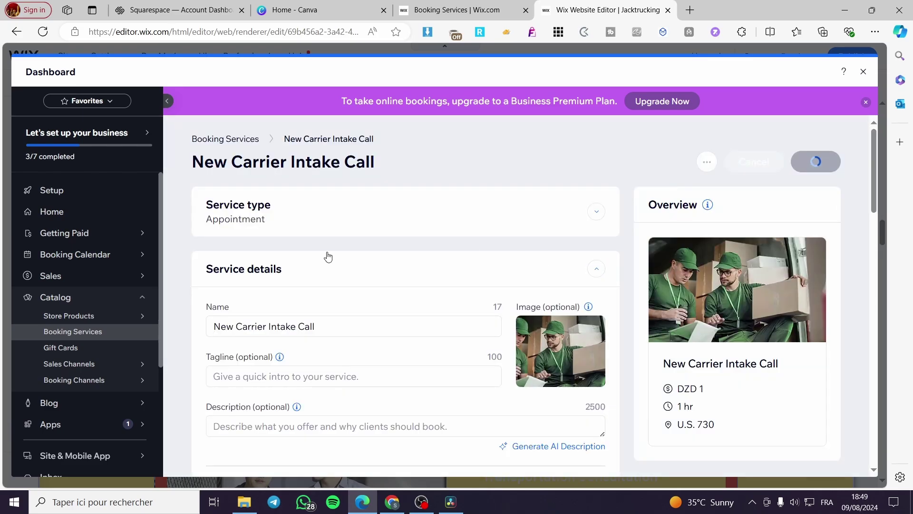
pyautogui.click(330, 326)
pyautogui.scroll(-1, 337, 282)
pyautogui.tripleClick(336, 267)
pyautogui.moveTo(336, 267); pyautogui.dragTo(278, 268)
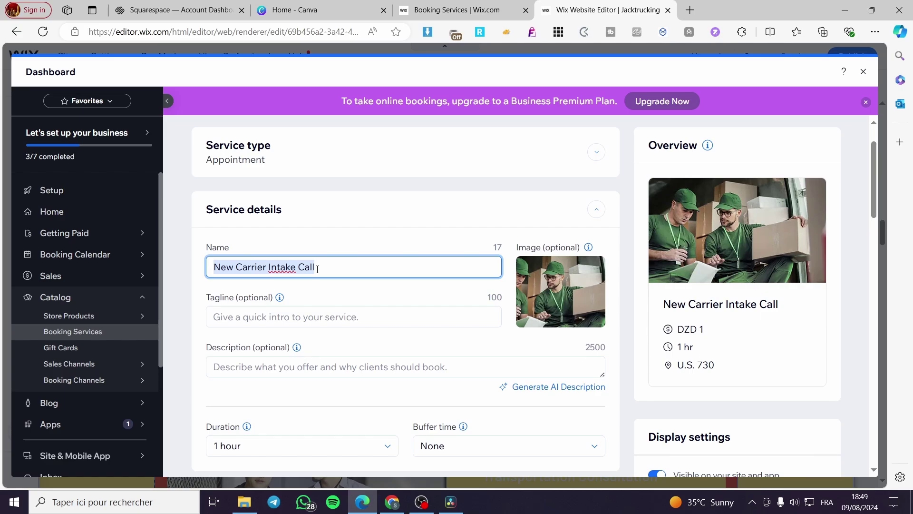
pyautogui.write('Truc')
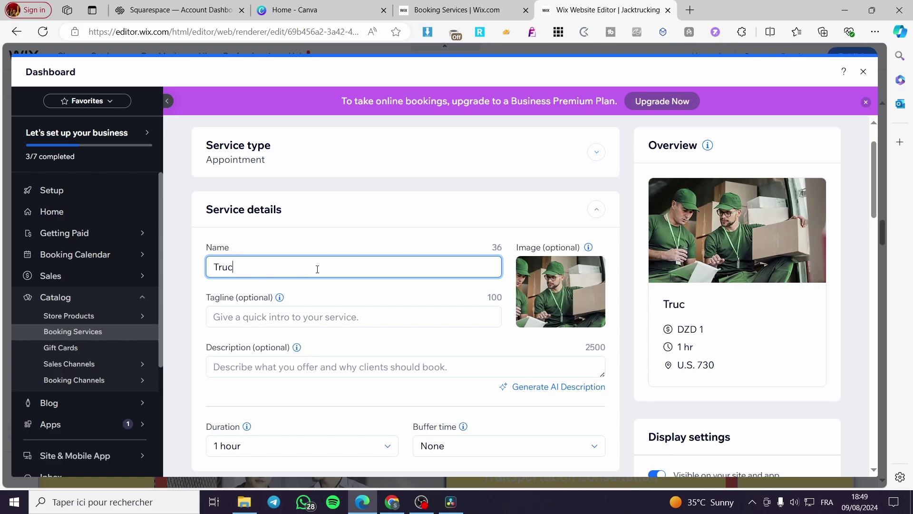
pyautogui.write('king service')
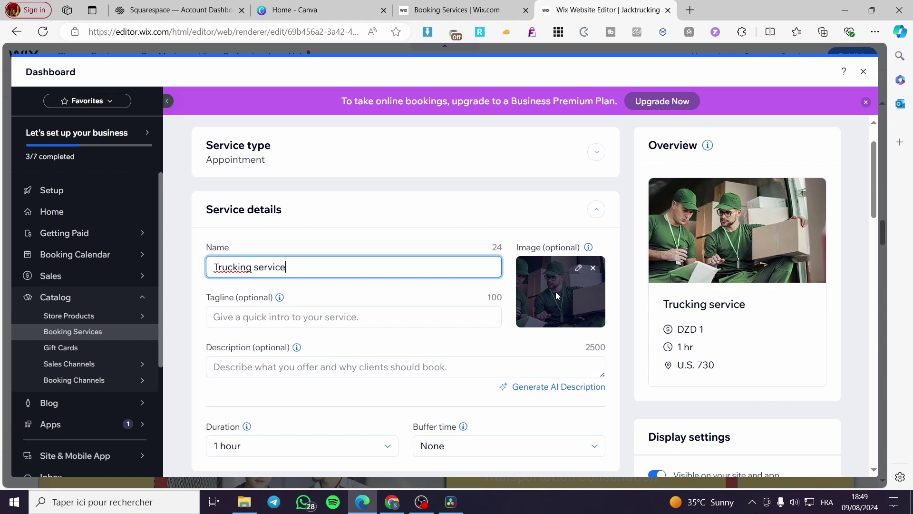
pyautogui.click(556, 292)
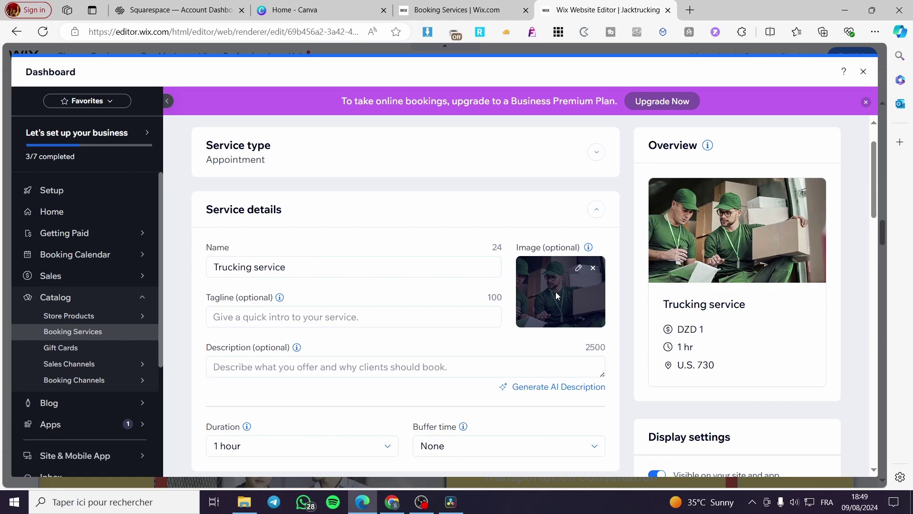
pyautogui.click(582, 267)
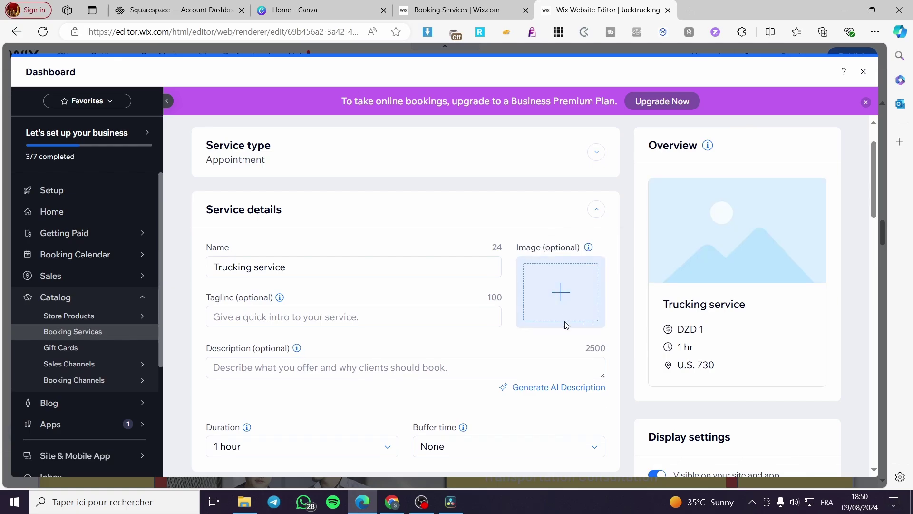
# Use the mountain-road truck photo from Site Files as the service image, cropped from the left.
pyautogui.click(566, 325)
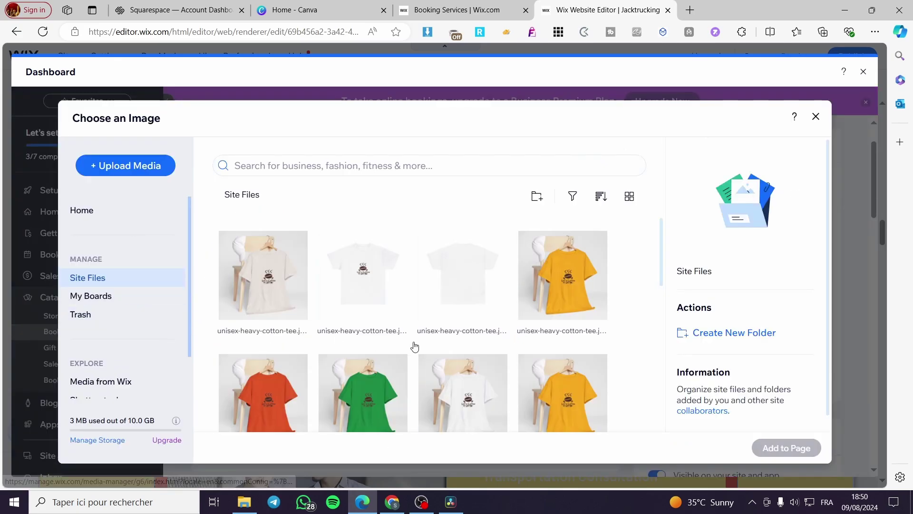
pyautogui.scroll(-5, 486, 342)
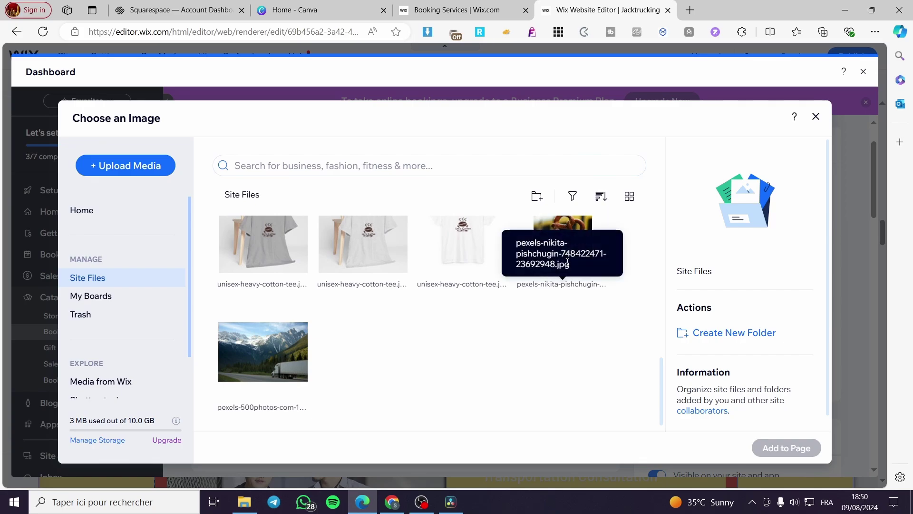
pyautogui.click(568, 262)
pyautogui.click(263, 352)
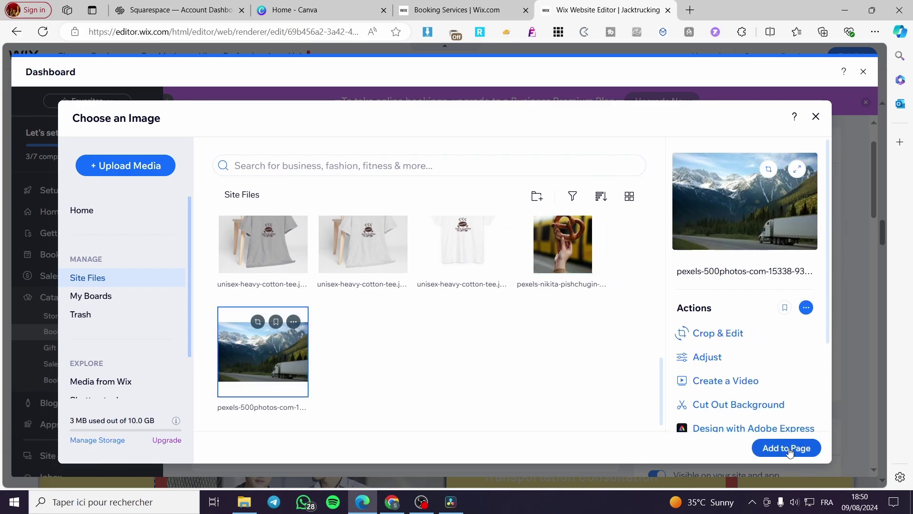
pyautogui.click(787, 449)
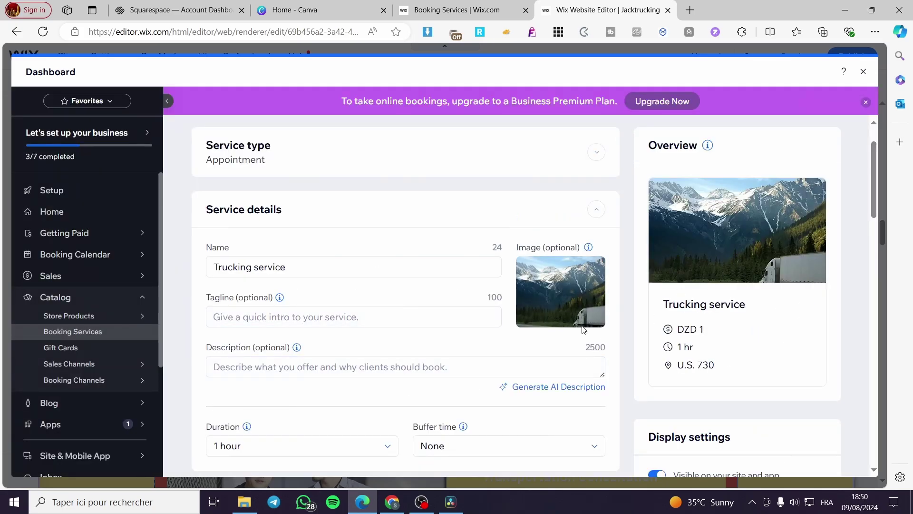
pyautogui.click(581, 267)
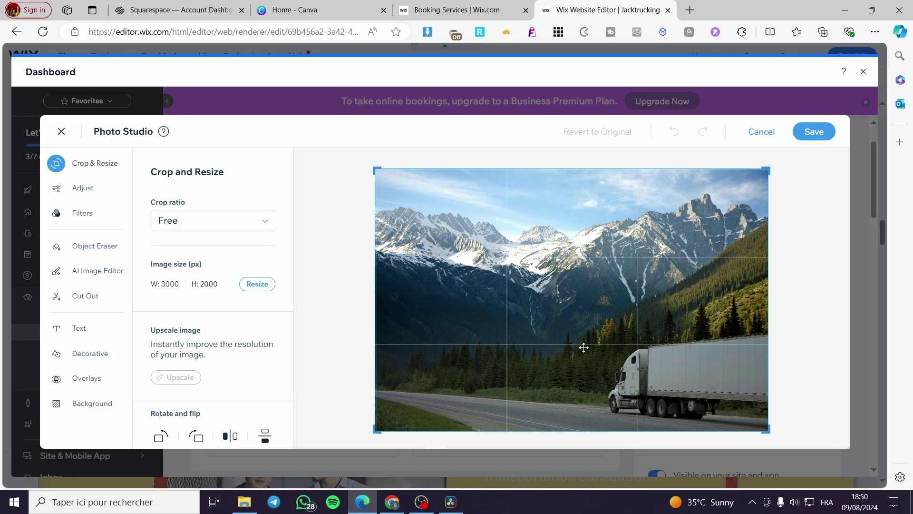
pyautogui.moveTo(376, 430); pyautogui.dragTo(534, 435)
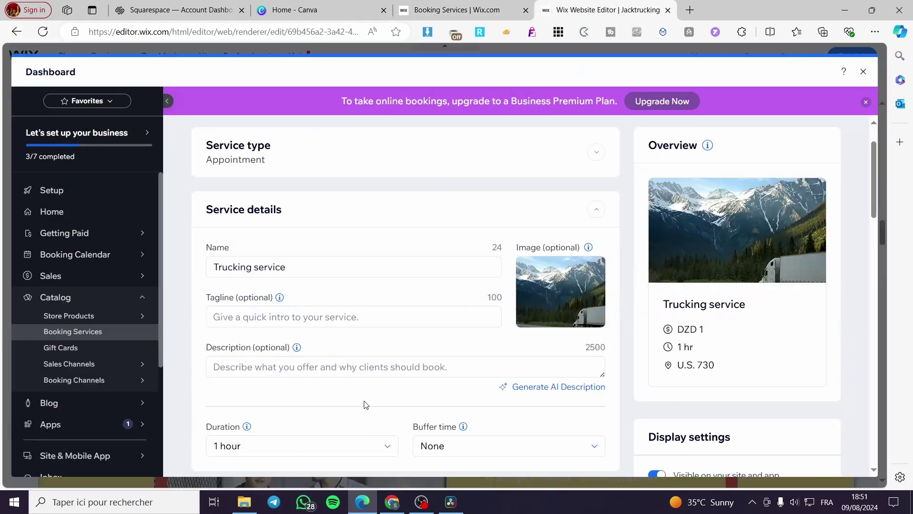
# Save the Trucking service changes and close the dashboard back to the editor.
pyautogui.scroll(-1, 292, 331)
pyautogui.scroll(-2, 292, 331)
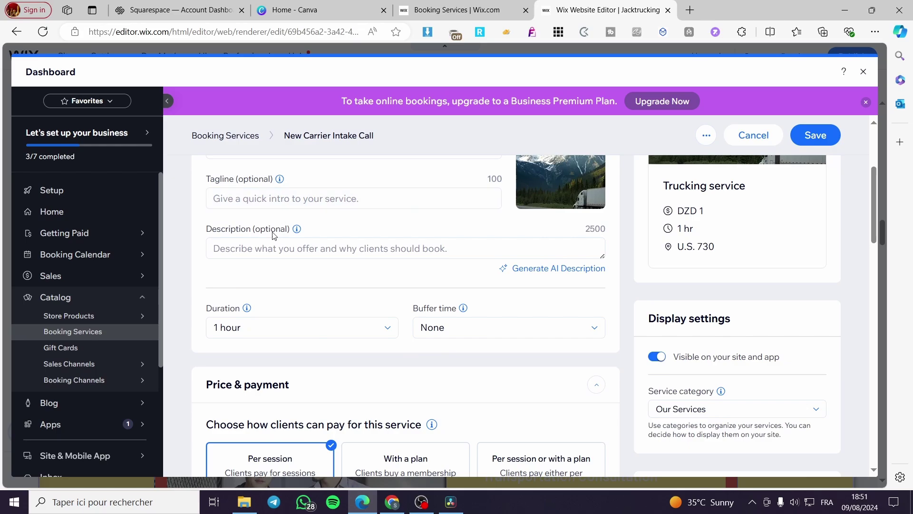
pyautogui.scroll(-3, 244, 267)
pyautogui.scroll(-3, 244, 279)
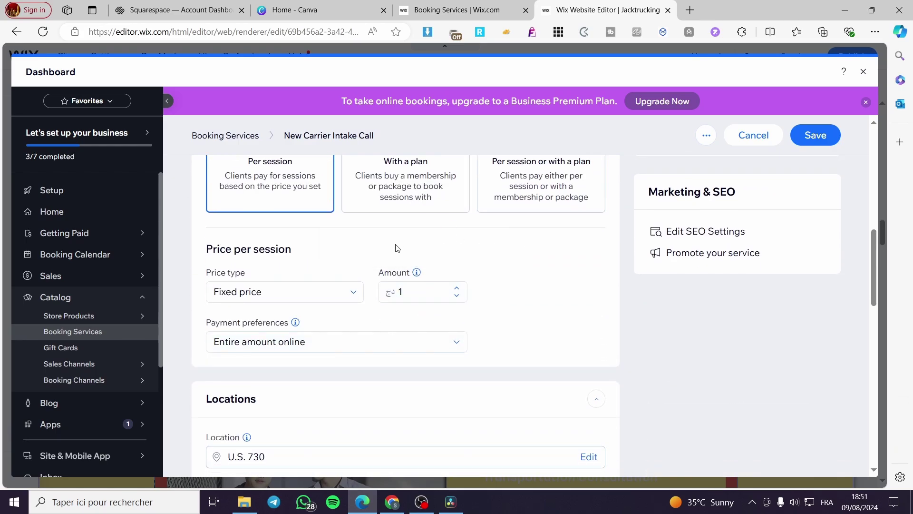
pyautogui.scroll(-5, 396, 246)
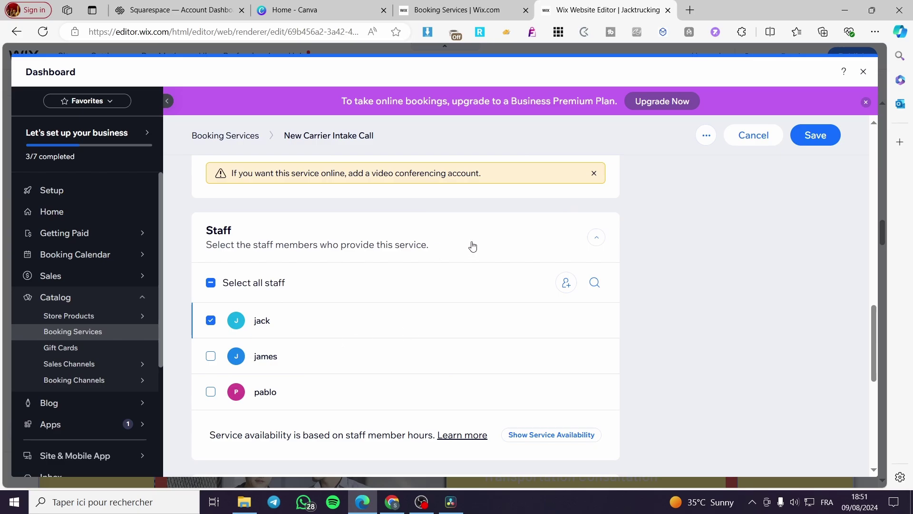
pyautogui.click(815, 136)
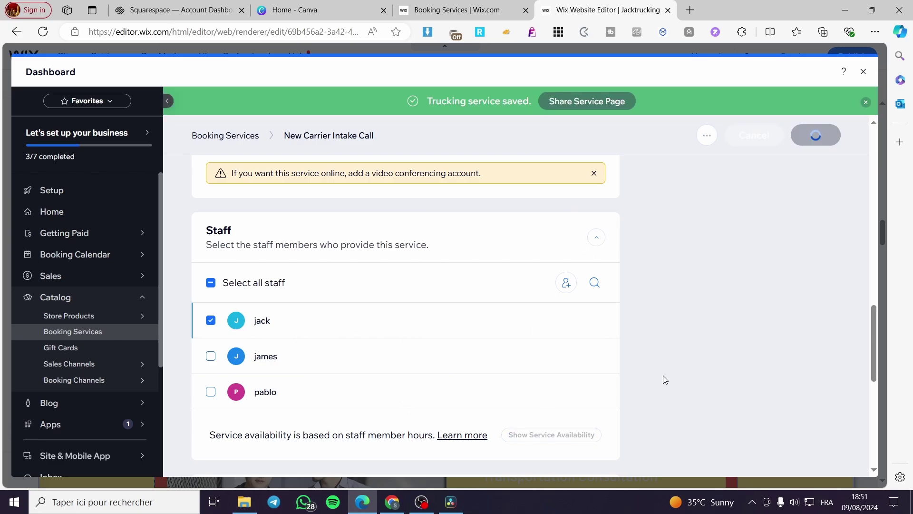
pyautogui.click(863, 71)
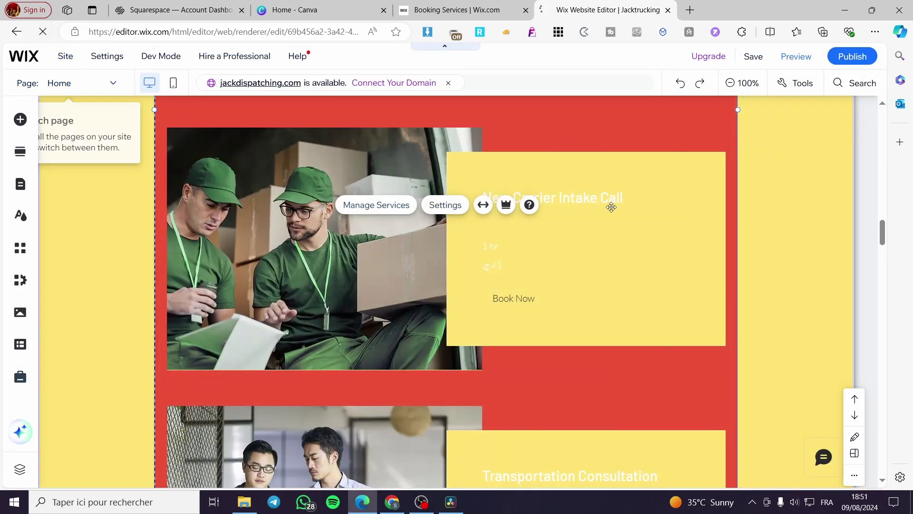
# Reload the editor so the updated Trucking service card appears.
pyautogui.hotkey('ctrl', 'r')
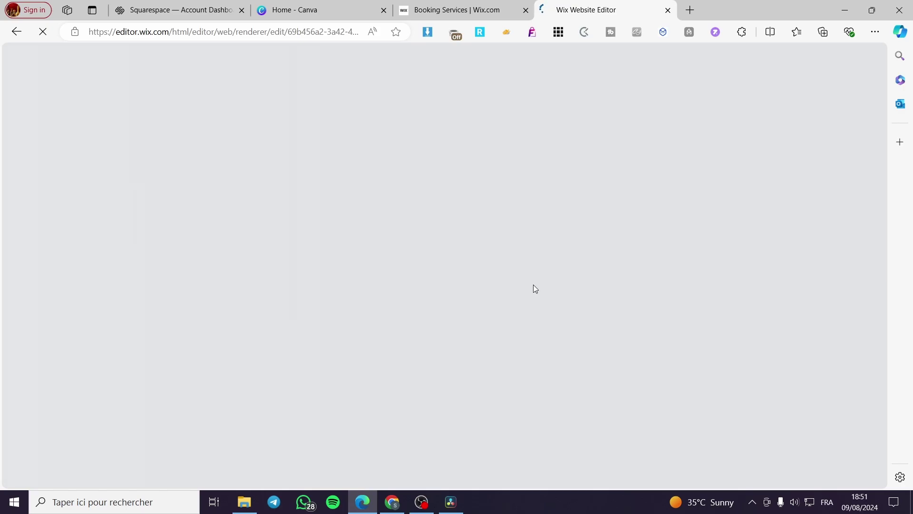